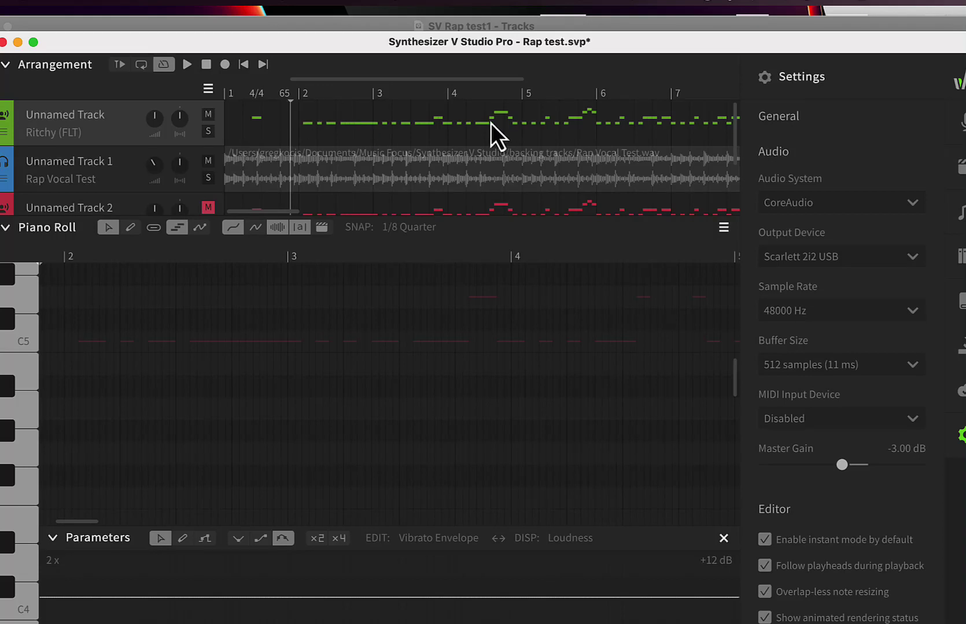
Step: Look through the singing and rapping voices available for the first track
left_click_drag(387, 47, 391, 38)
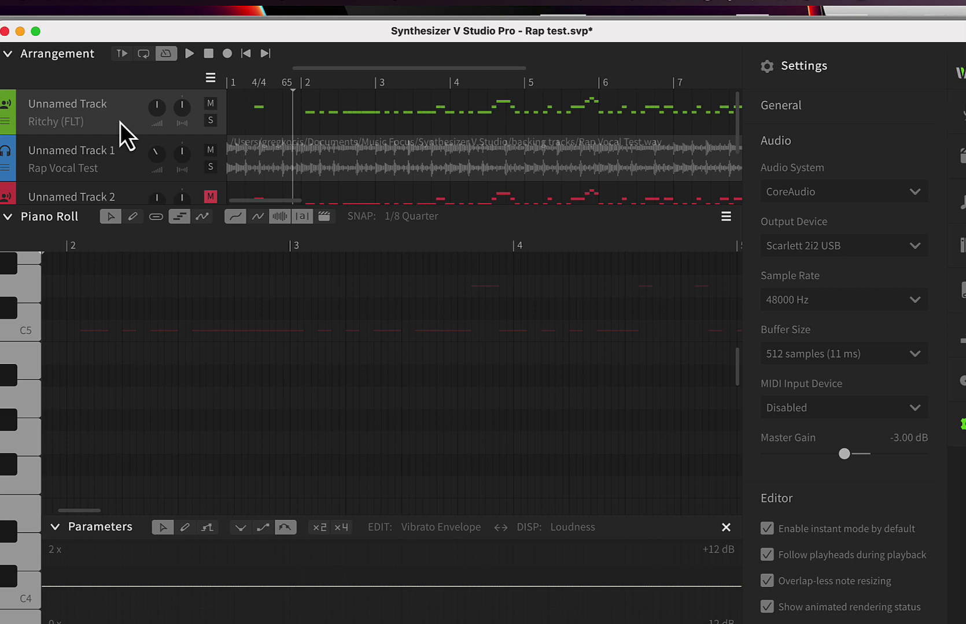
left_click_drag(172, 39, 166, 37)
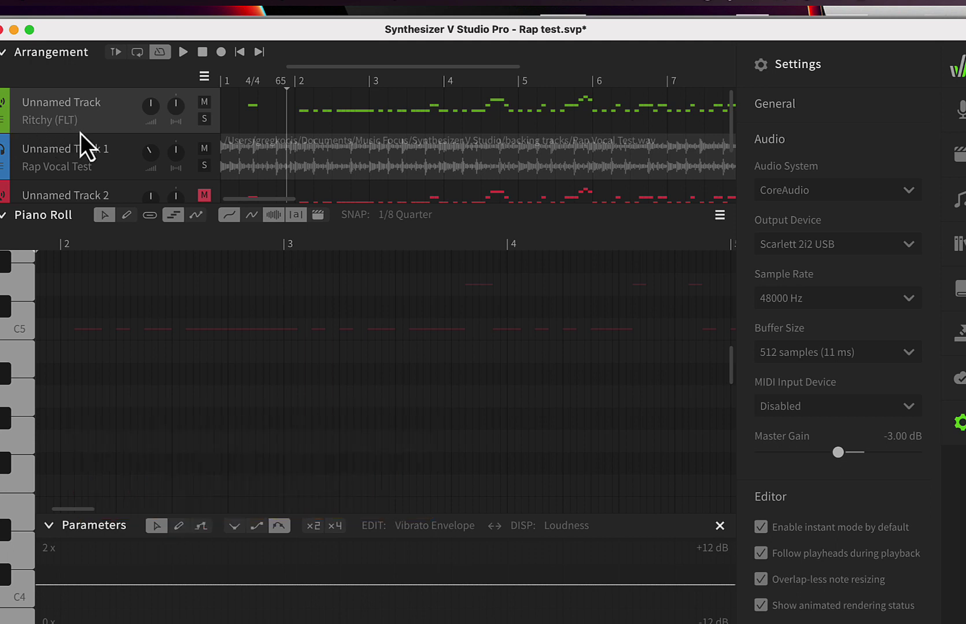
left_click(66, 124)
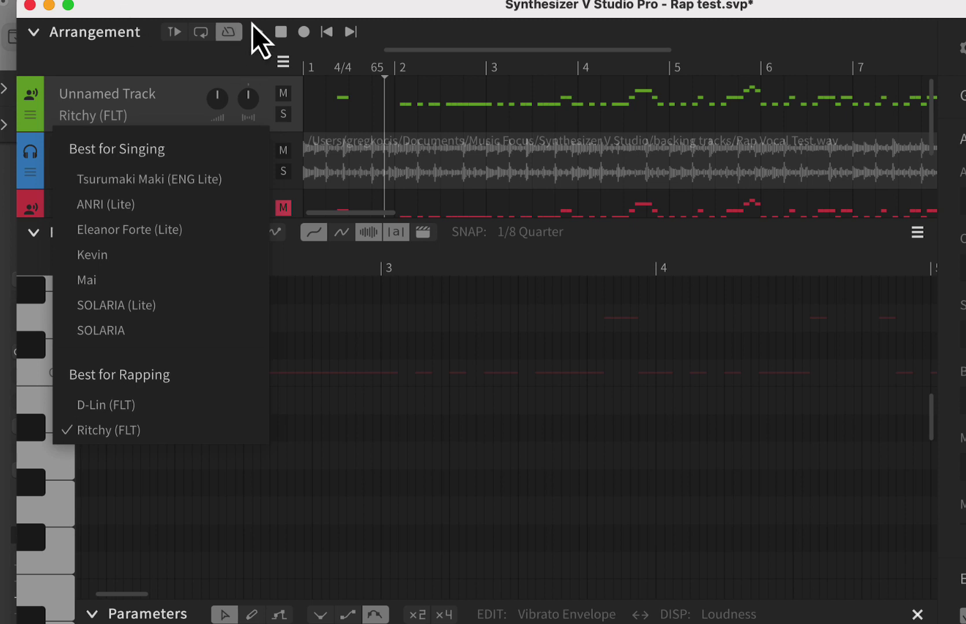
left_click(157, 52)
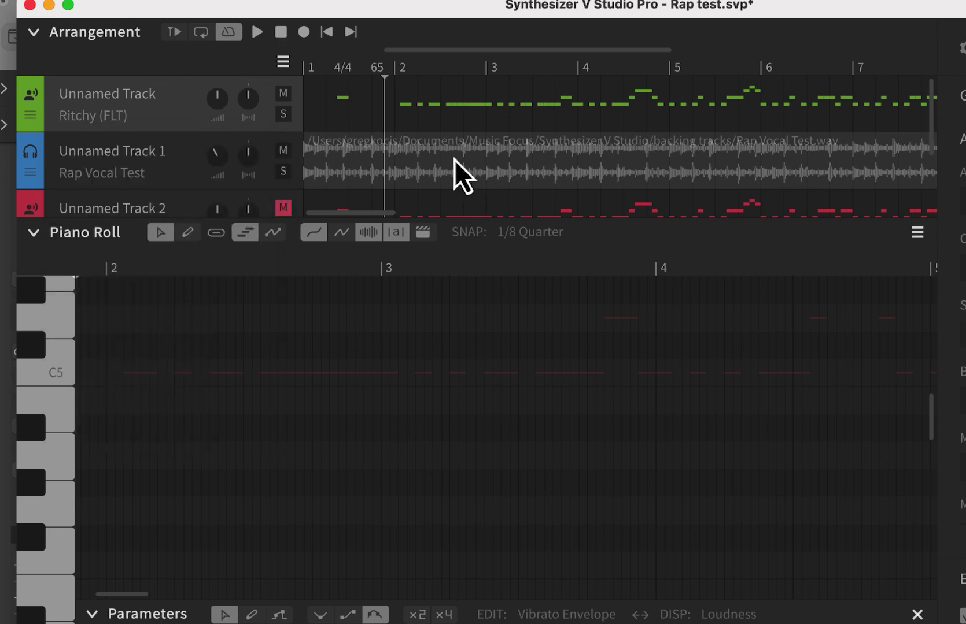
scroll(566, 394, "up", 2)
scroll(503, 321, "down", 2)
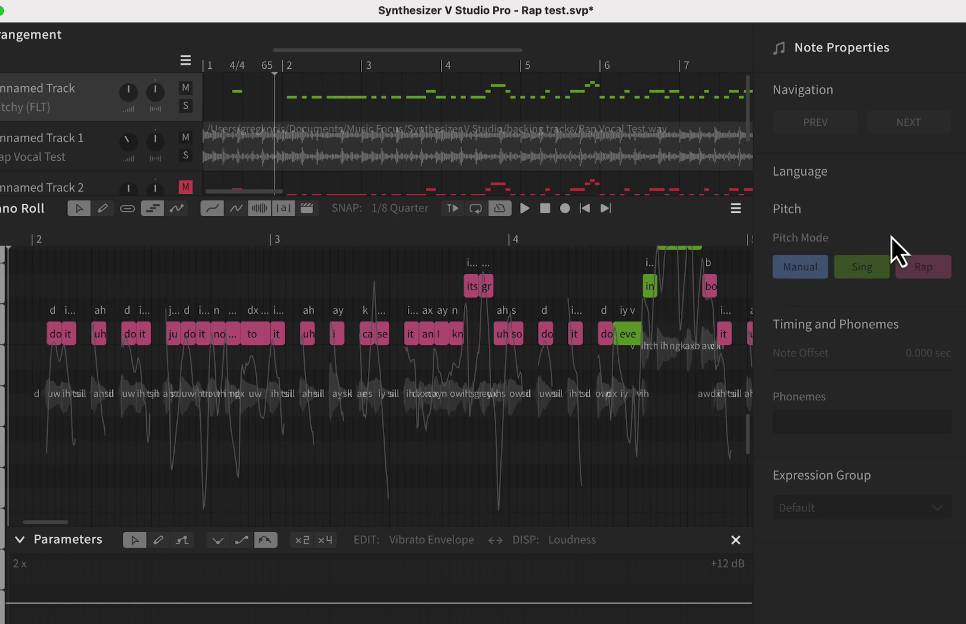
Step: Select the opening rap notes from the first "do" through the "uh" after bar 3, and play the song from bar 2
left_click_drag(41, 289, 320, 394)
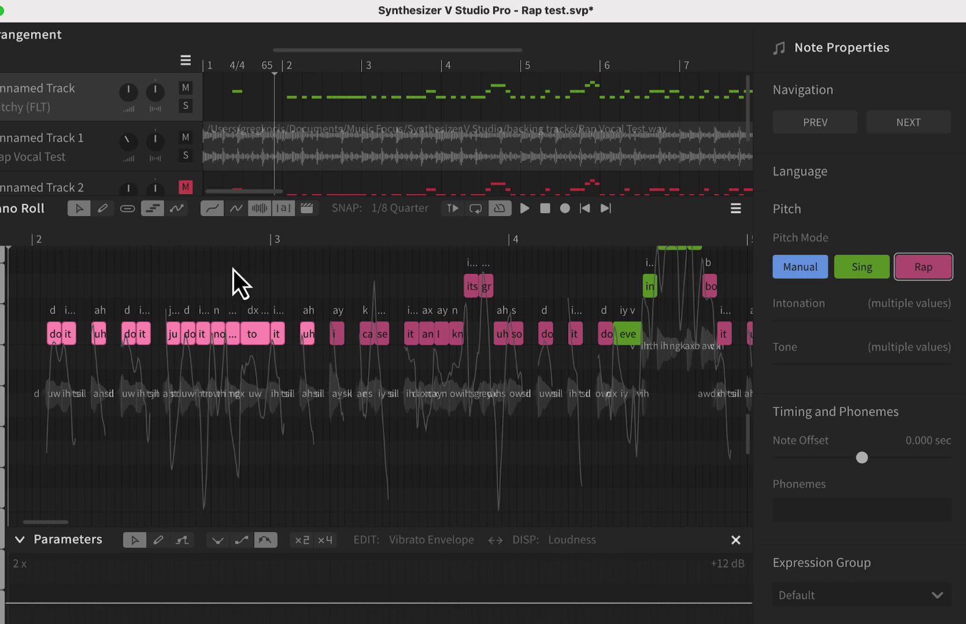
left_click(31, 242)
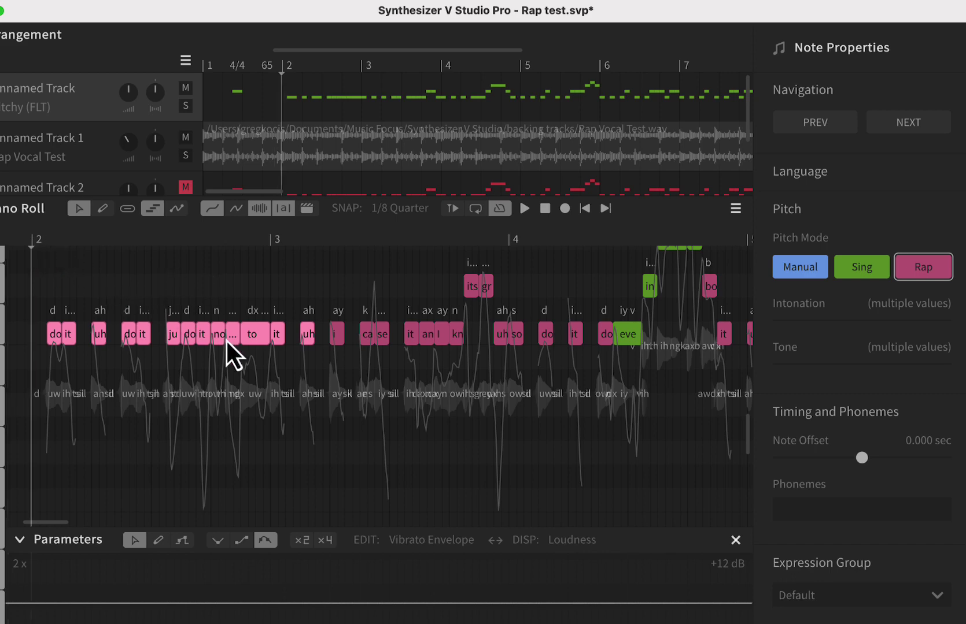
scroll(337, 414, "left", 3)
scroll(338, 413, "up", 1)
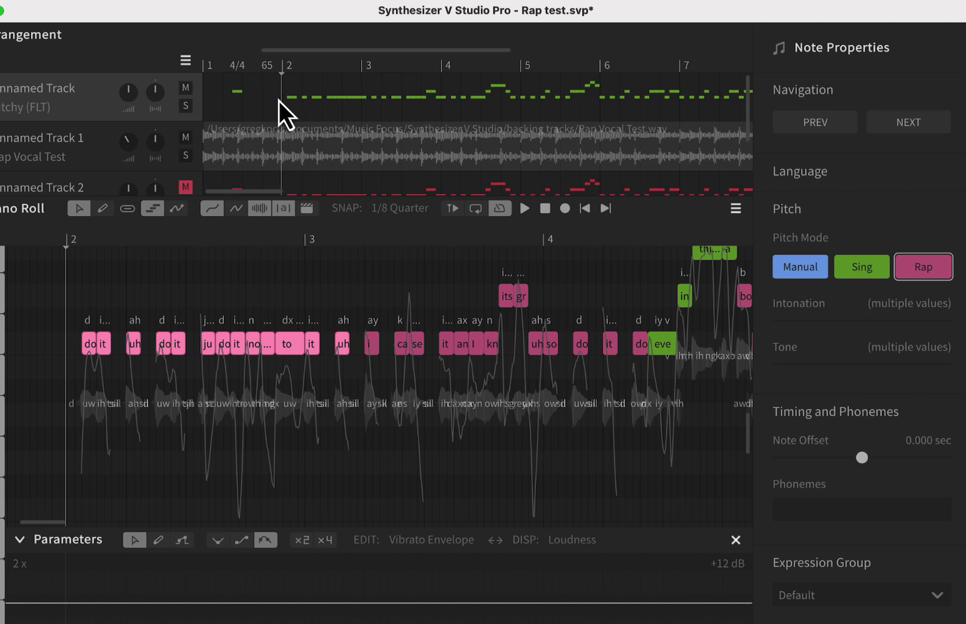
key("space")
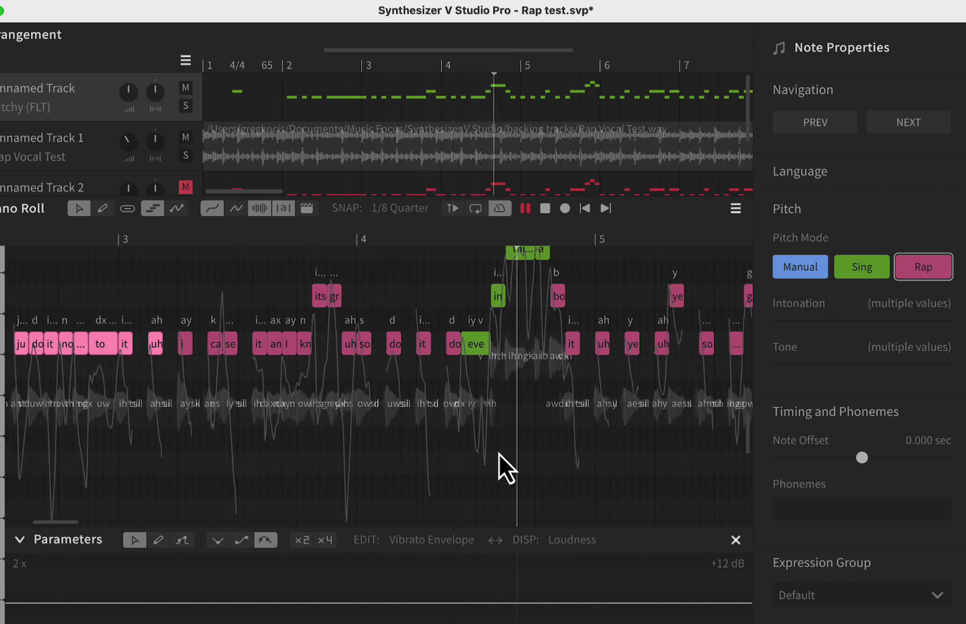
scroll(498, 468, "up", 3)
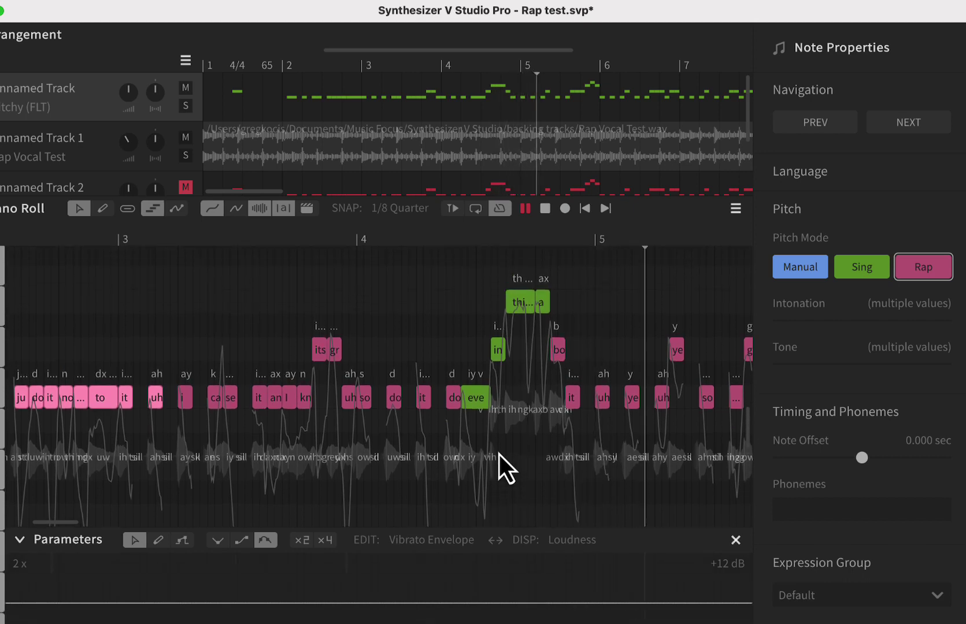
key("space")
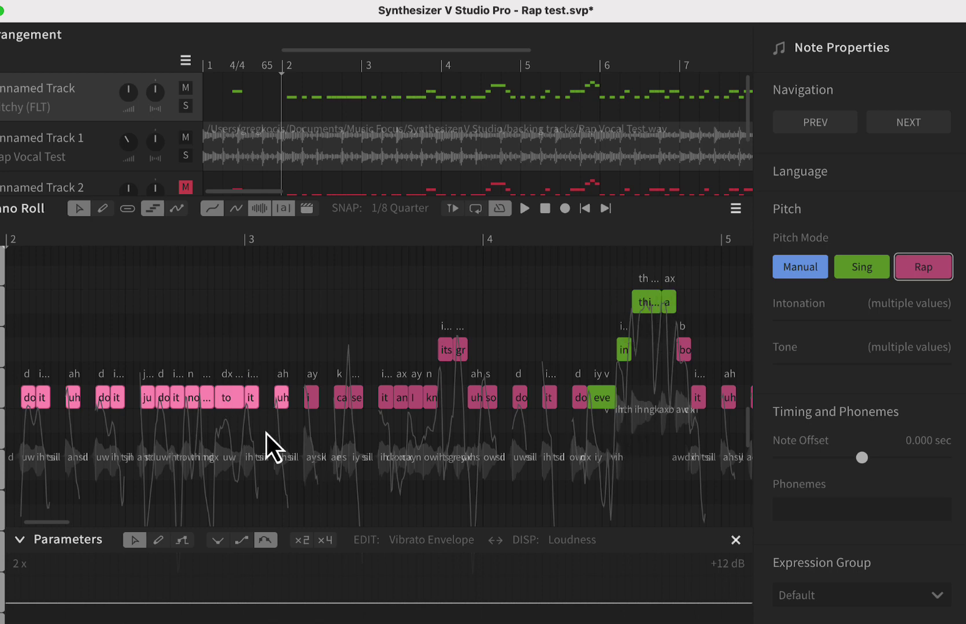
Step: Audition the first track with the D-Lin (FLT) voice and switch its voice back to Ritchy (FLT)
left_click(23, 108)
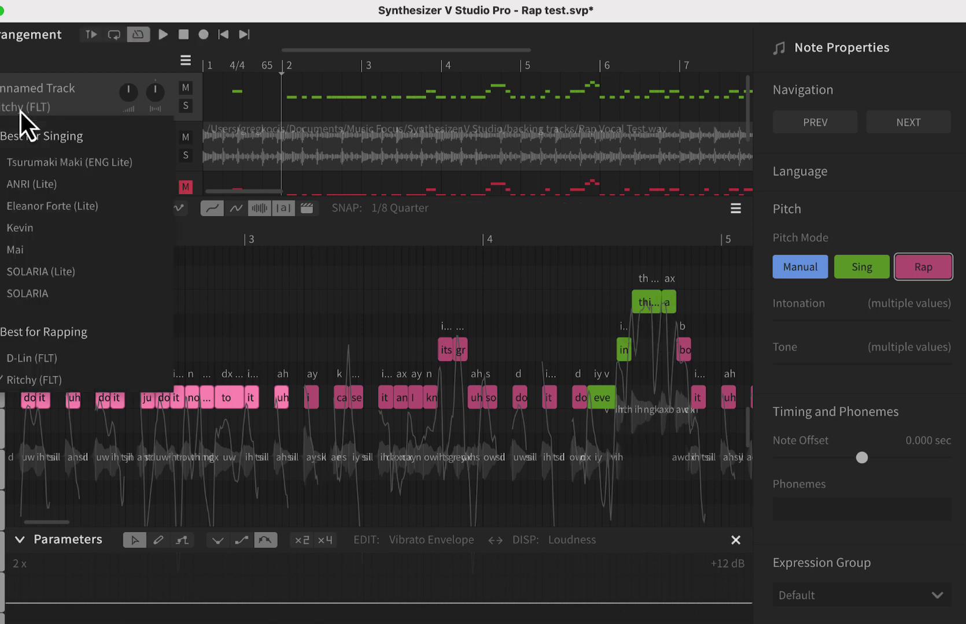
left_click(75, 358)
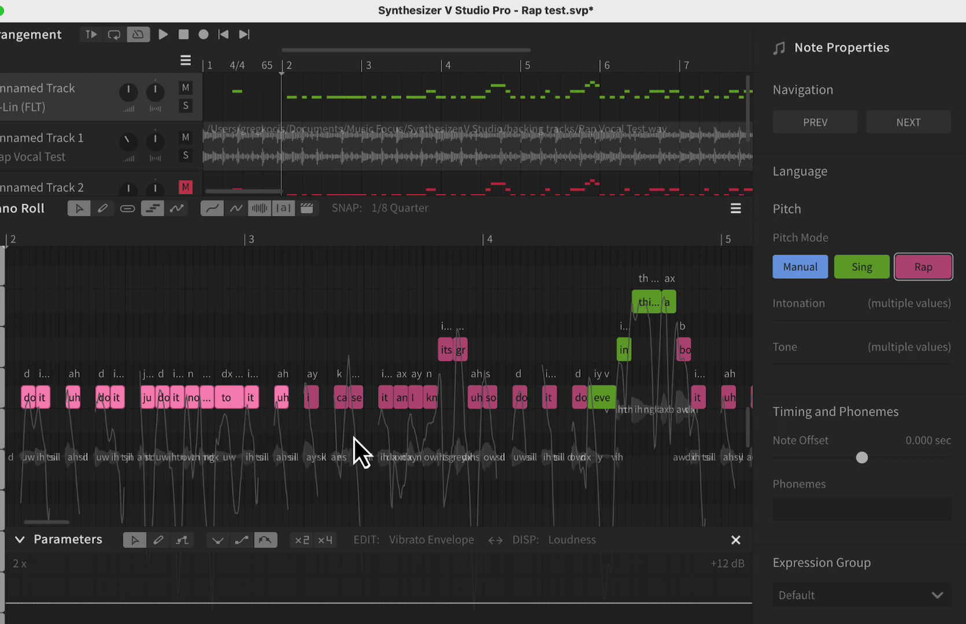
key("space")
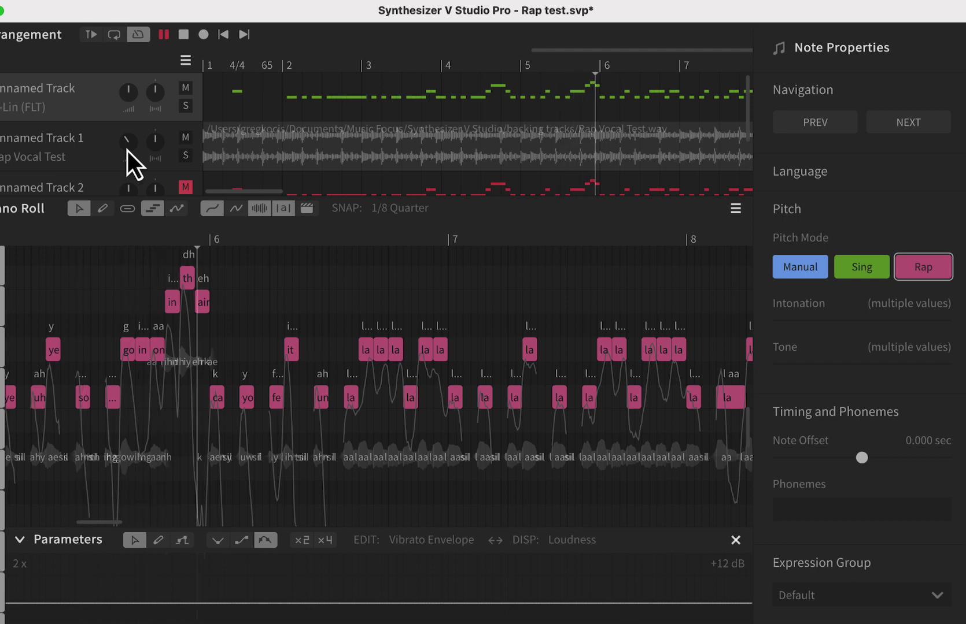
key("space")
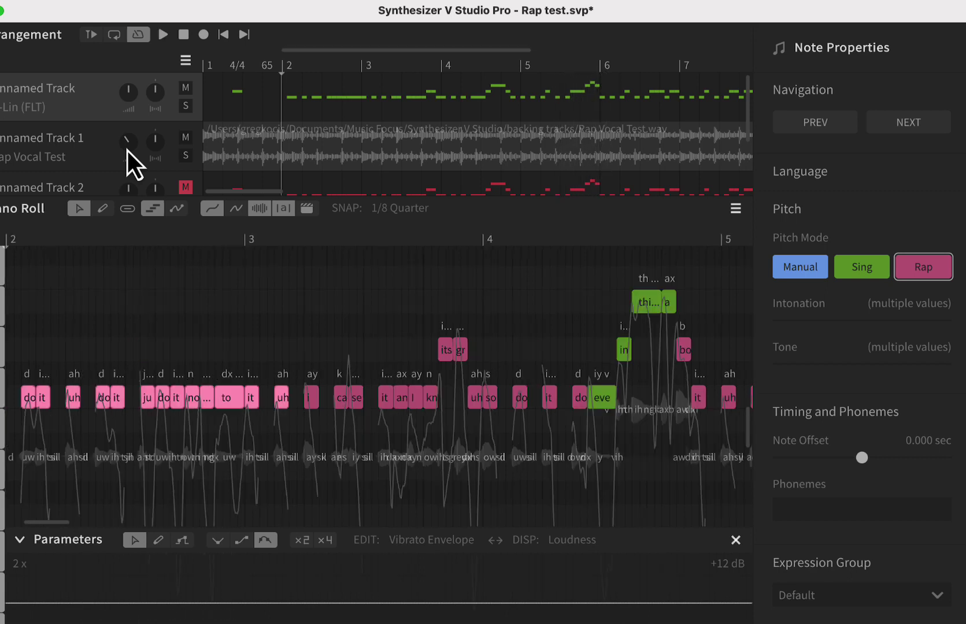
left_click(49, 108)
left_click(41, 381)
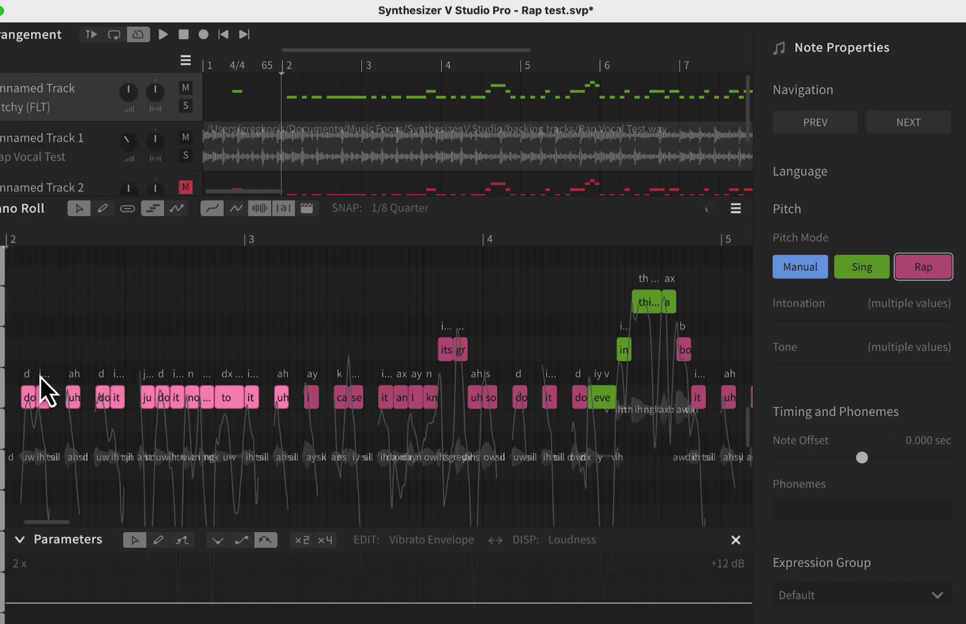
Step: Play the song from bar 2 with Unnamed Track 2 soloed, and solo the Ritchy (FLT) track as well
scroll(174, 173, "down", 1)
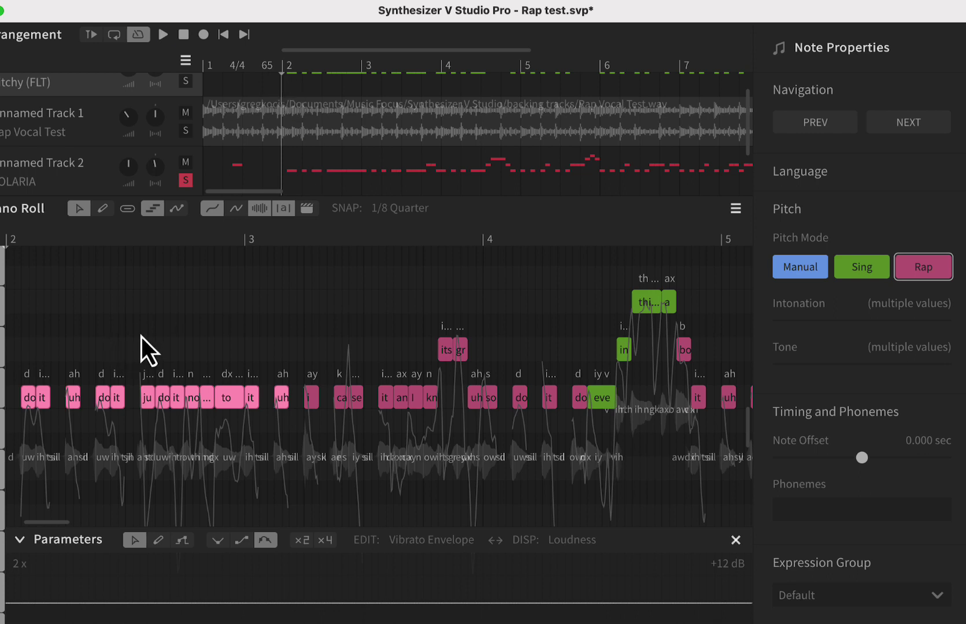
key("space")
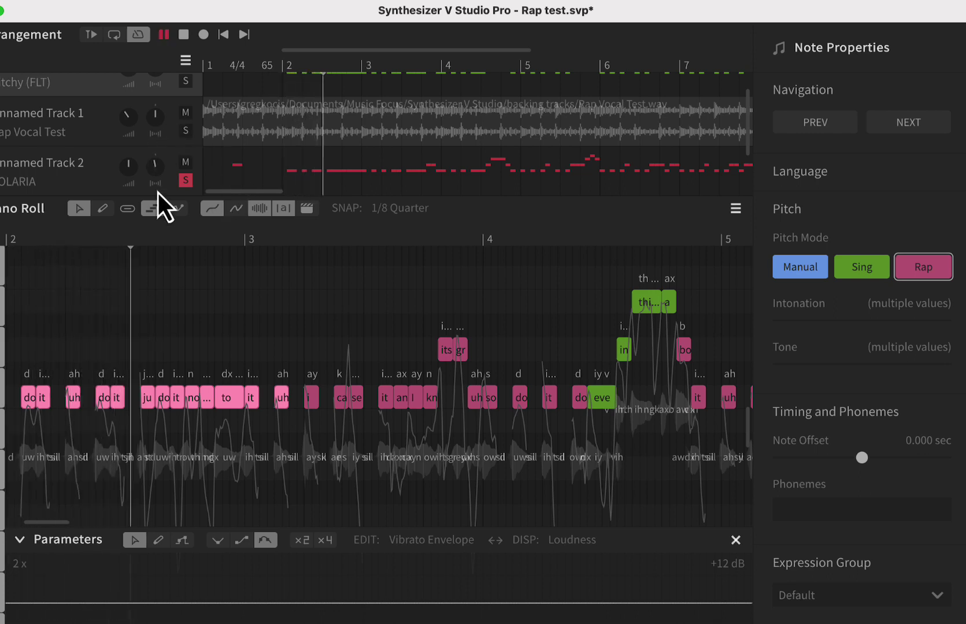
scroll(188, 168, "up", 1)
left_click(186, 95)
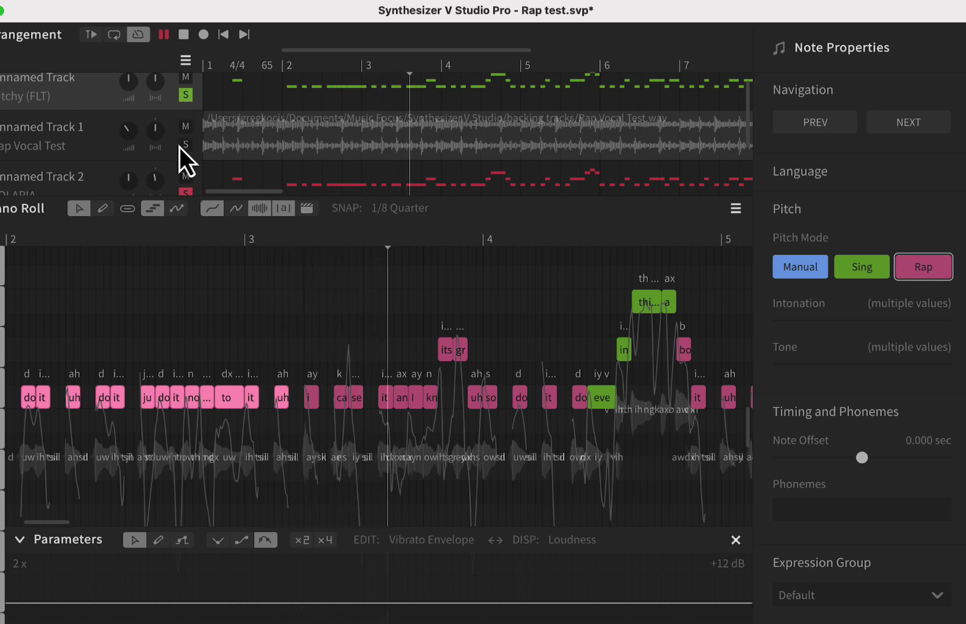
Step: Clear the solo on both vocal tracks, listen to all tracks together, and stop playback
left_click(185, 95)
left_click(185, 192)
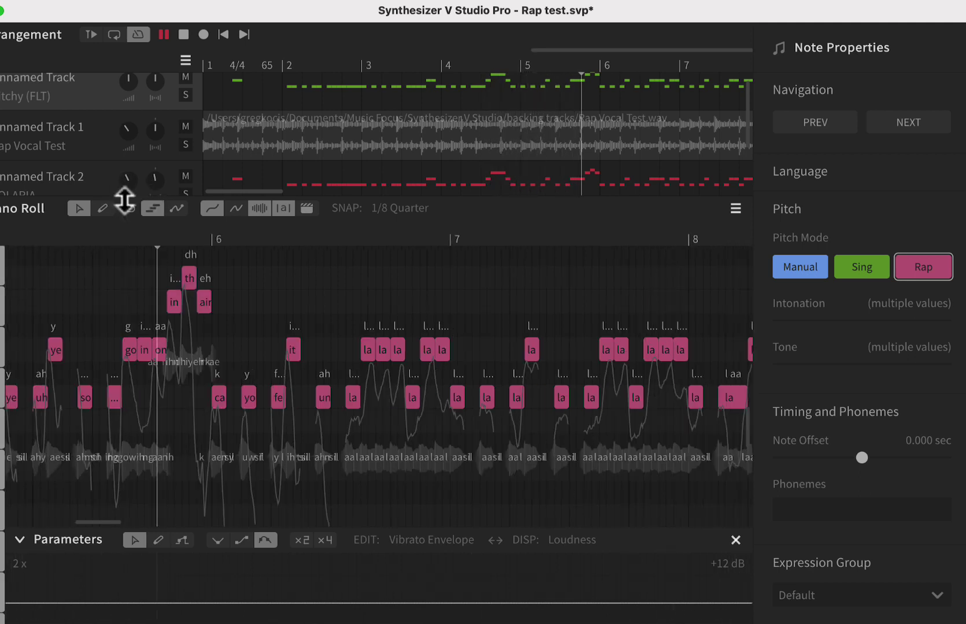
key("space")
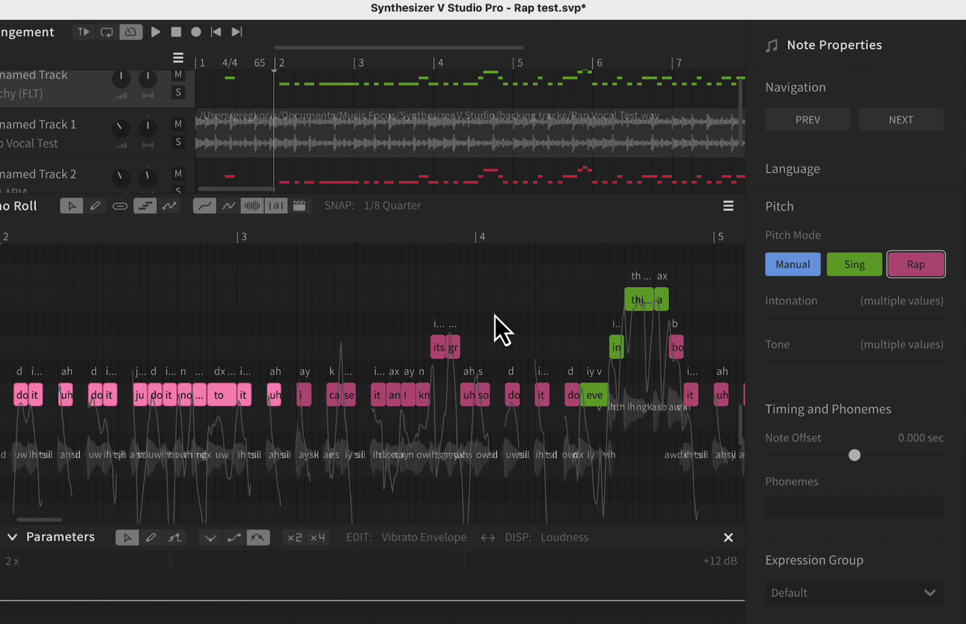
Step: Examine the intonation, tone and phoneme properties of the rap note "can" in bar 3, and deselect it
scroll(333, 353, "up", 5)
scroll(330, 353, "down", 2)
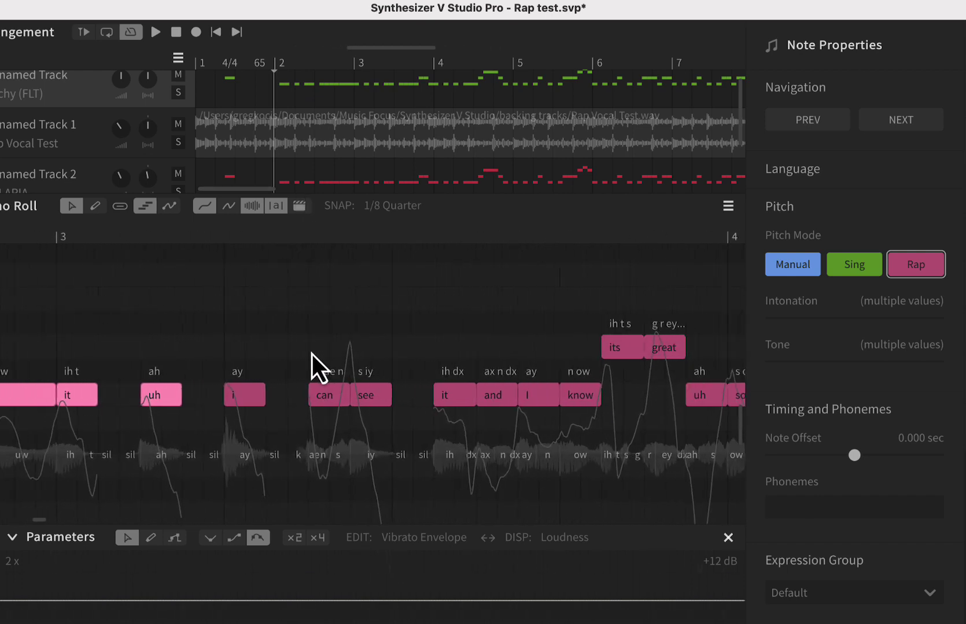
scroll(343, 350, "right", 5)
scroll(349, 355, "right", 2)
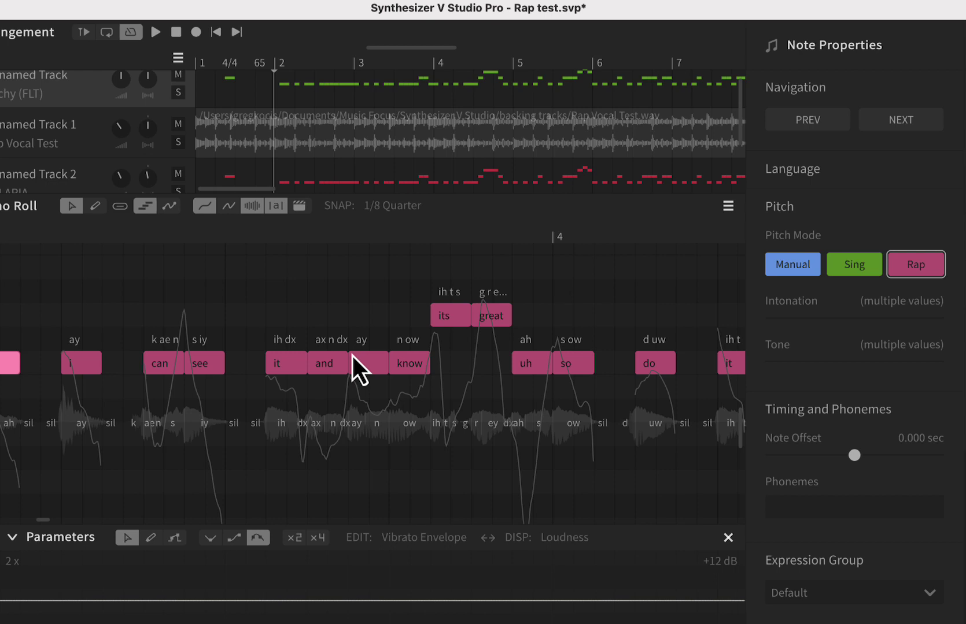
left_click(161, 370)
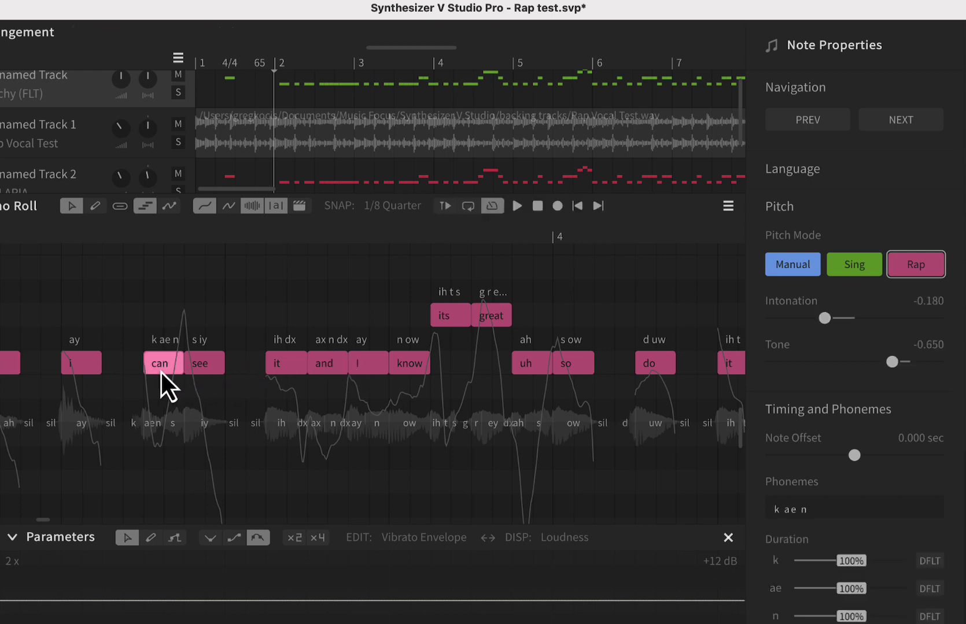
left_click(230, 313)
left_click(162, 370)
left_click(160, 373)
left_click(283, 304)
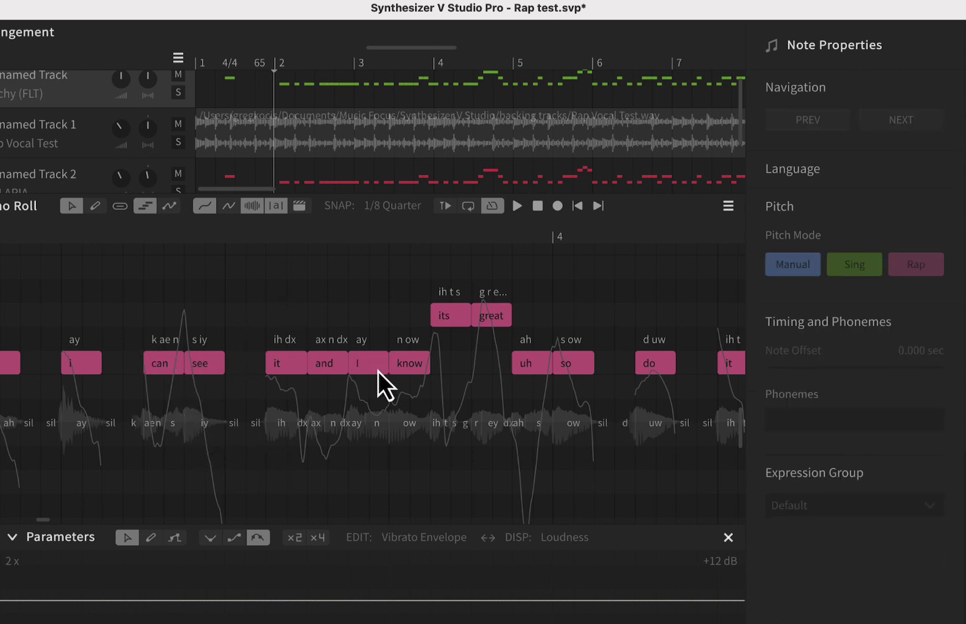
Step: Set the pitch mode of the phrase "do it uh do it just do it nothing to it" in bar 2 to Sing
scroll(378, 372, "down", 3)
scroll(295, 388, "left", 10)
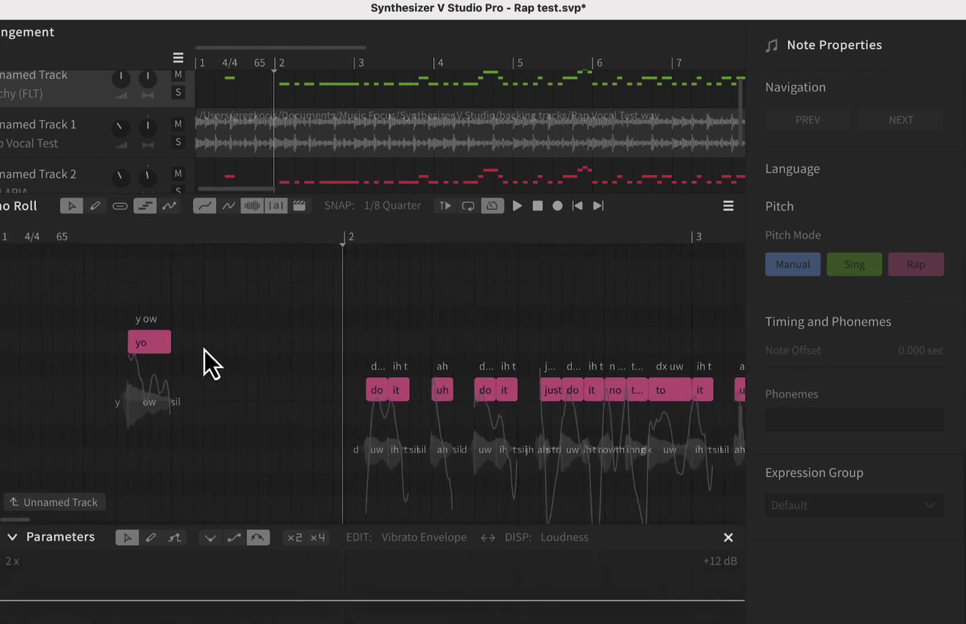
scroll(300, 394, "right", 5)
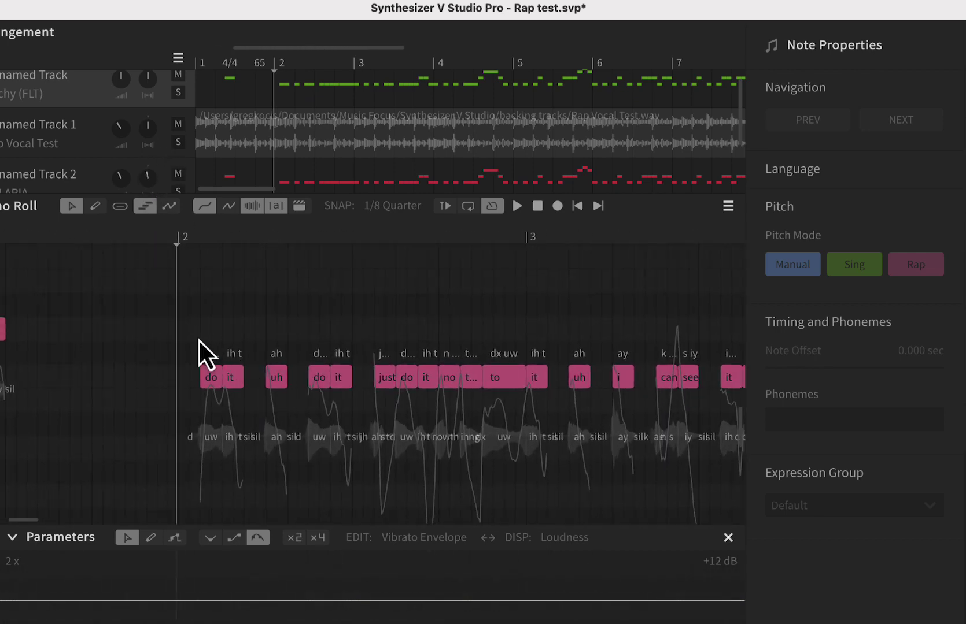
left_click_drag(199, 340, 540, 434)
left_click(856, 267)
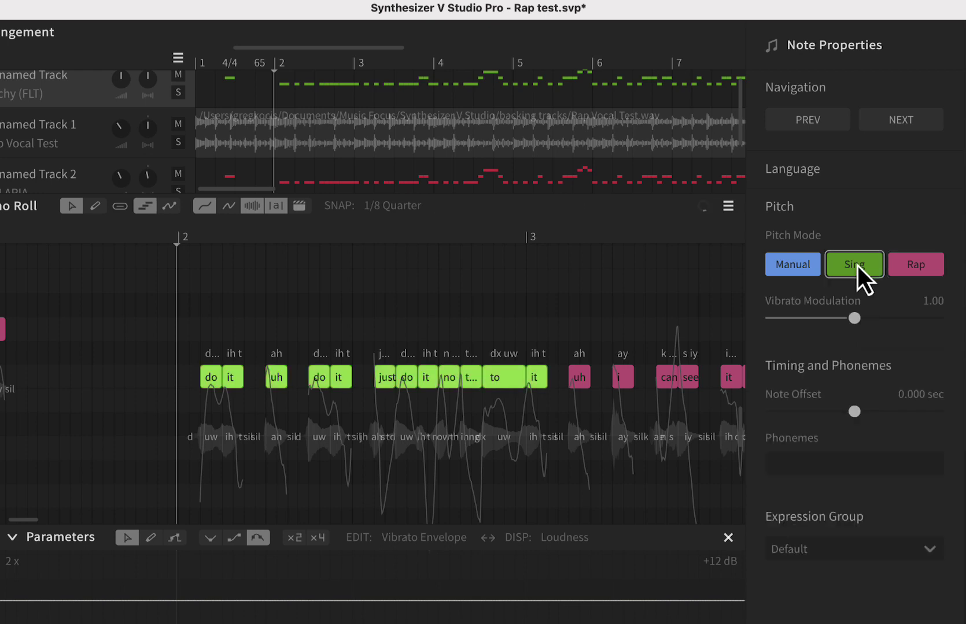
Step: Mute Unnamed Track 2 and play the sung phrase from bar 2
key("space")
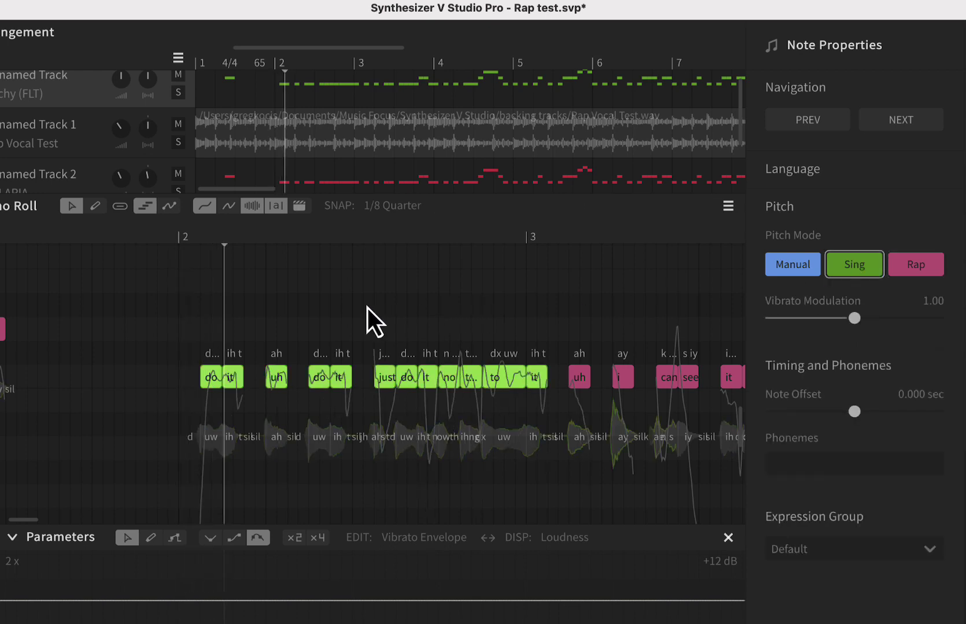
key("space")
left_click(178, 174)
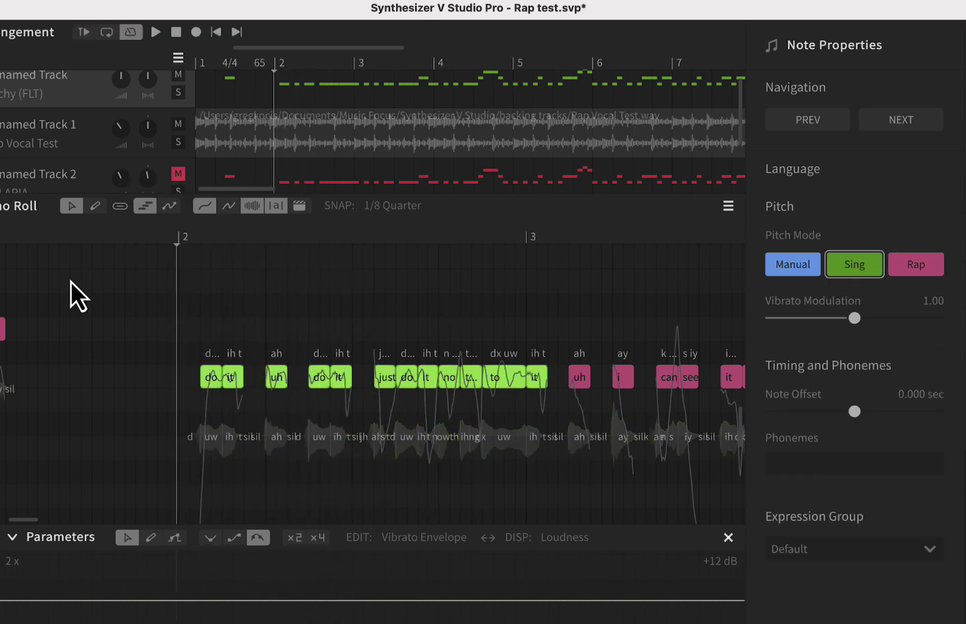
key("space")
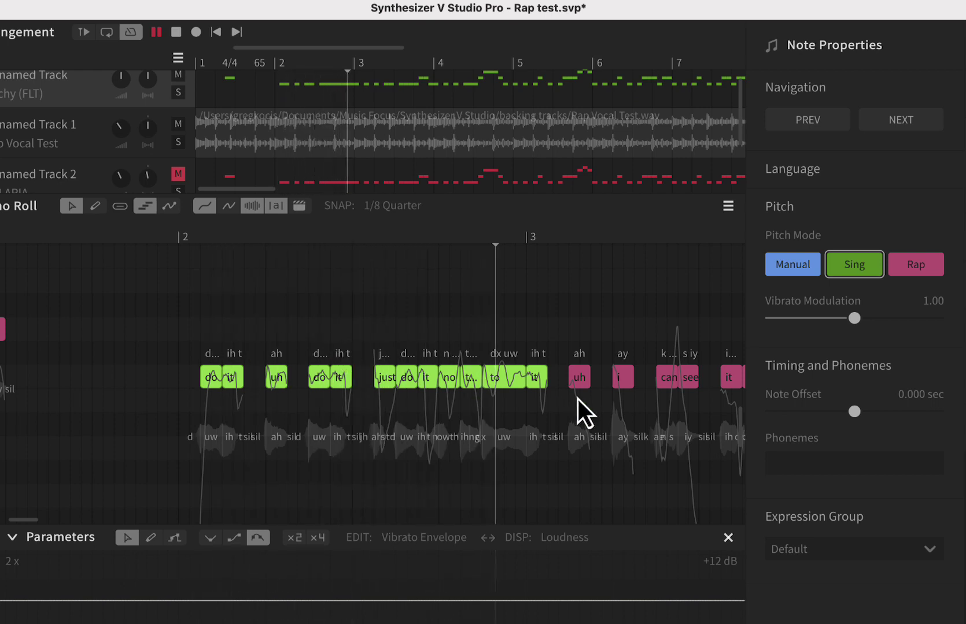
key("space")
Step: Set the pitch mode of the bar 2 phrase, from the first "do" to "it" at bar 3, to Rap and play it
left_click_drag(188, 325, 573, 453)
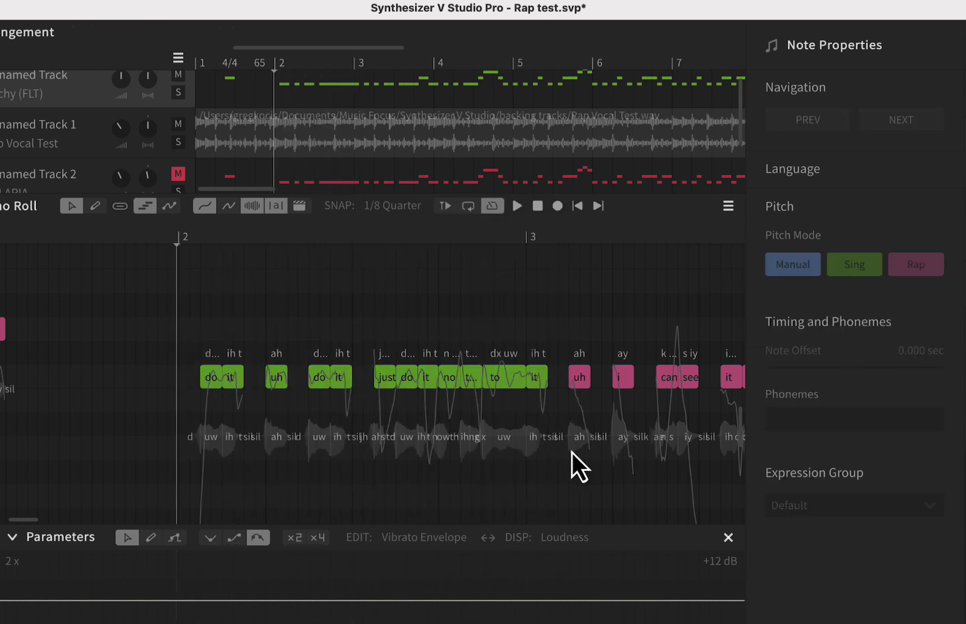
left_click_drag(190, 319, 549, 407)
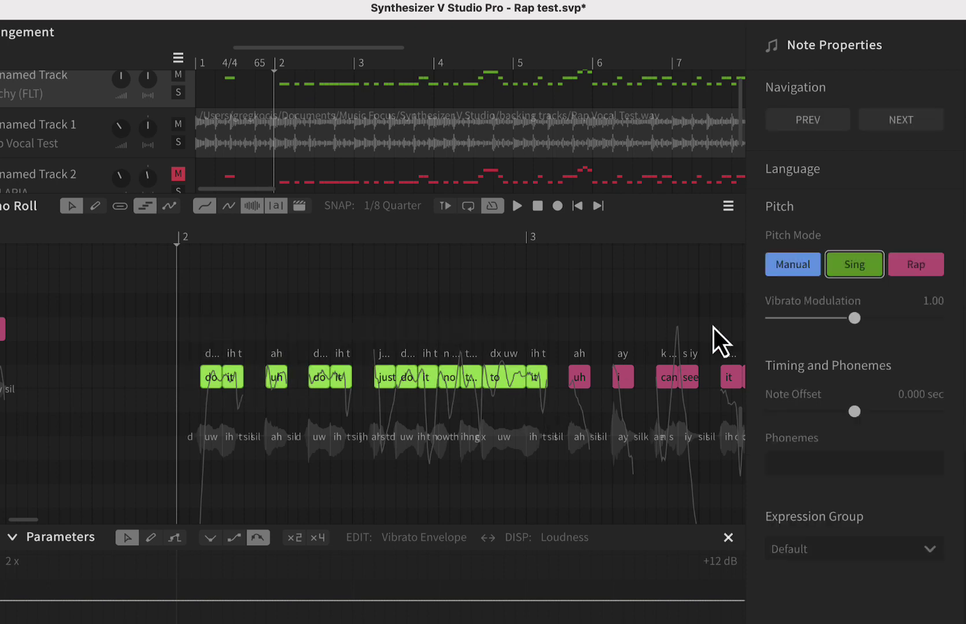
left_click(919, 270)
key("space")
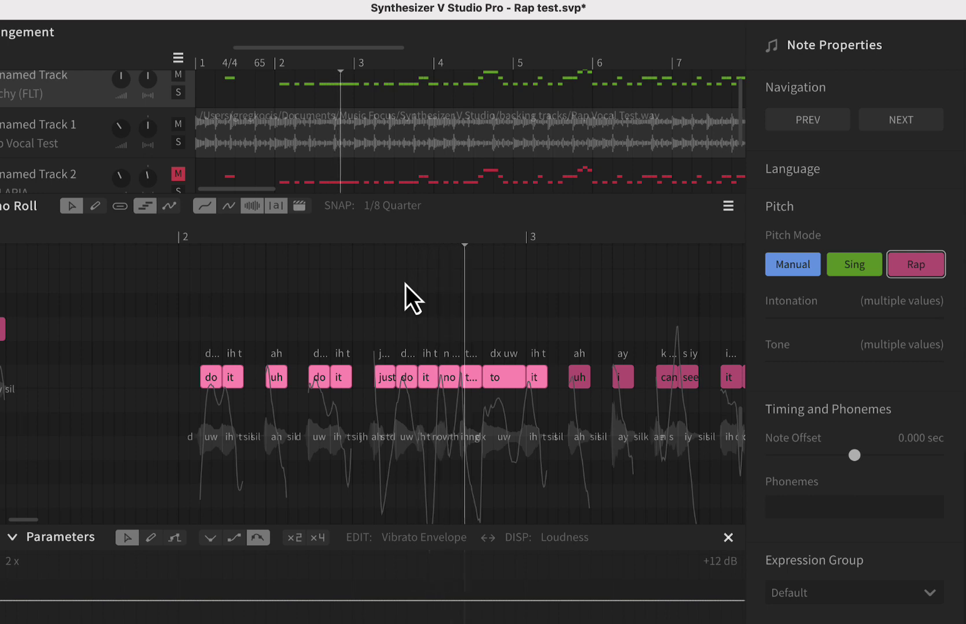
key("space")
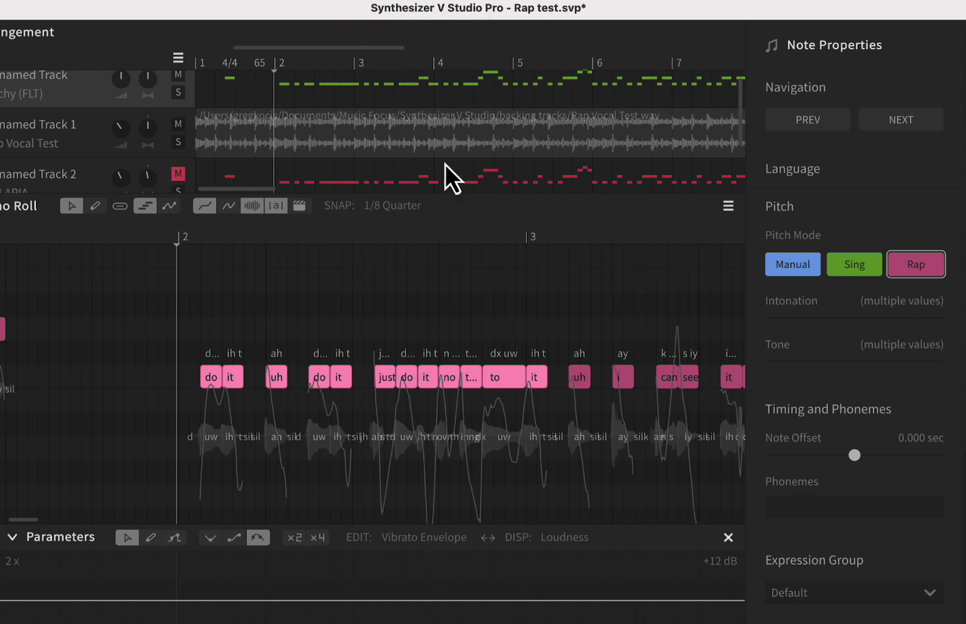
scroll(485, 320, "up", 5)
scroll(371, 365, "down", 4)
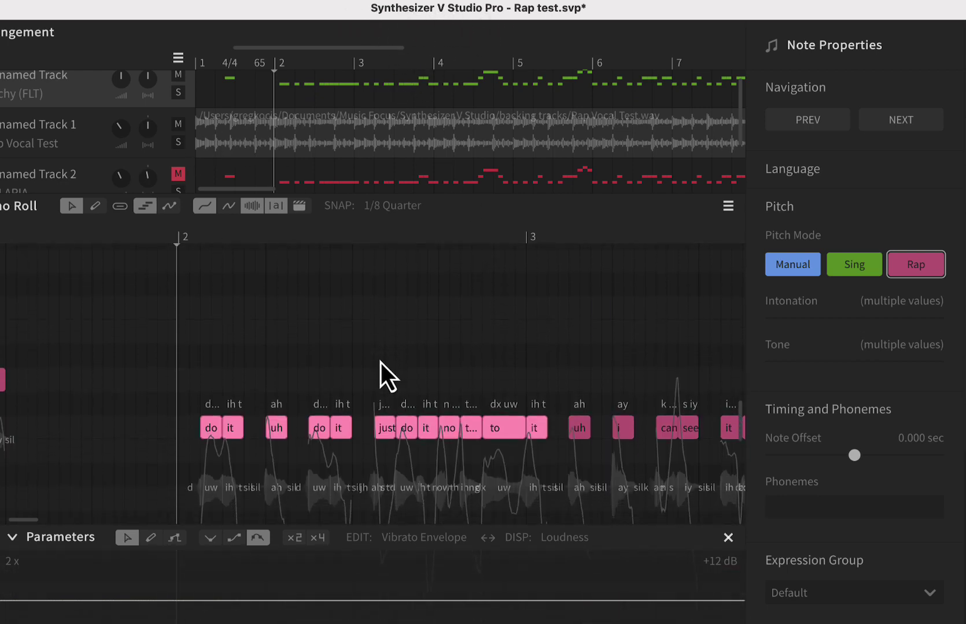
scroll(381, 363, "down", 2)
scroll(381, 362, "down", 2)
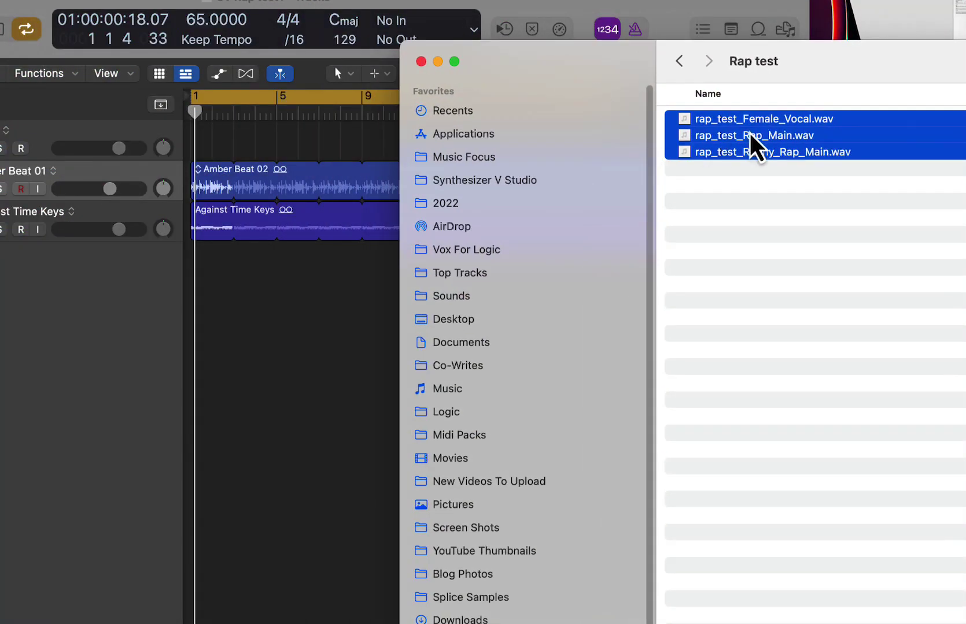
Step: Add the three rap_test WAV files from Finder to the Logic Pro project at bar 1, each on its own new track, and select them
left_click_drag(750, 135, 197, 267)
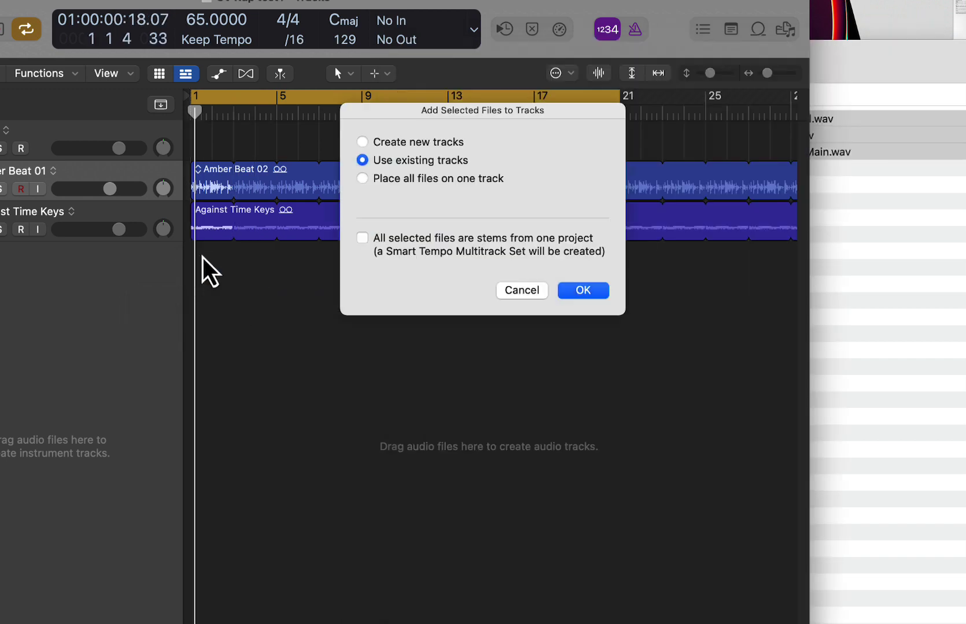
left_click(363, 142)
left_click(600, 294)
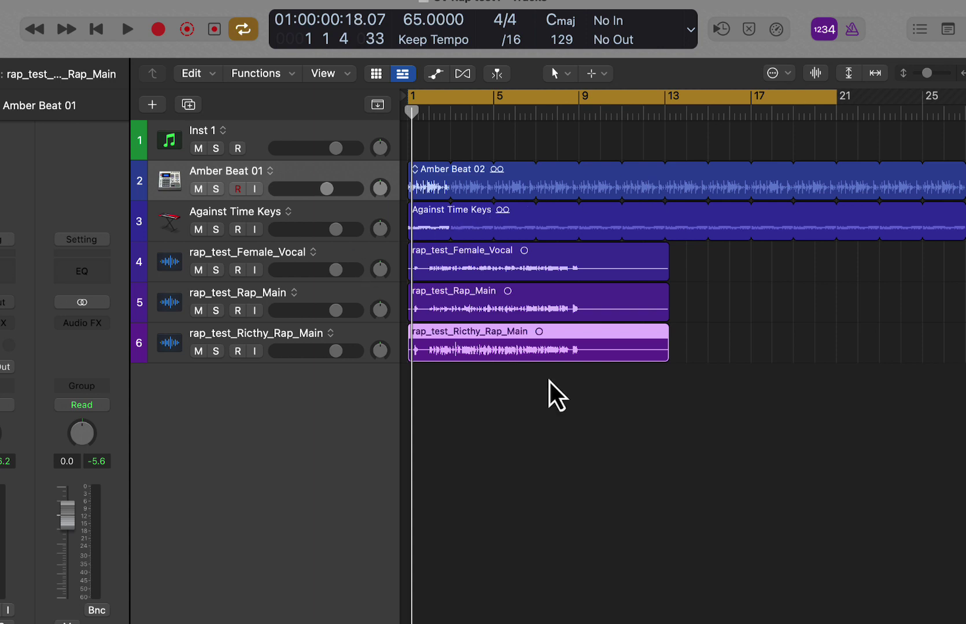
left_click_drag(696, 264, 644, 405)
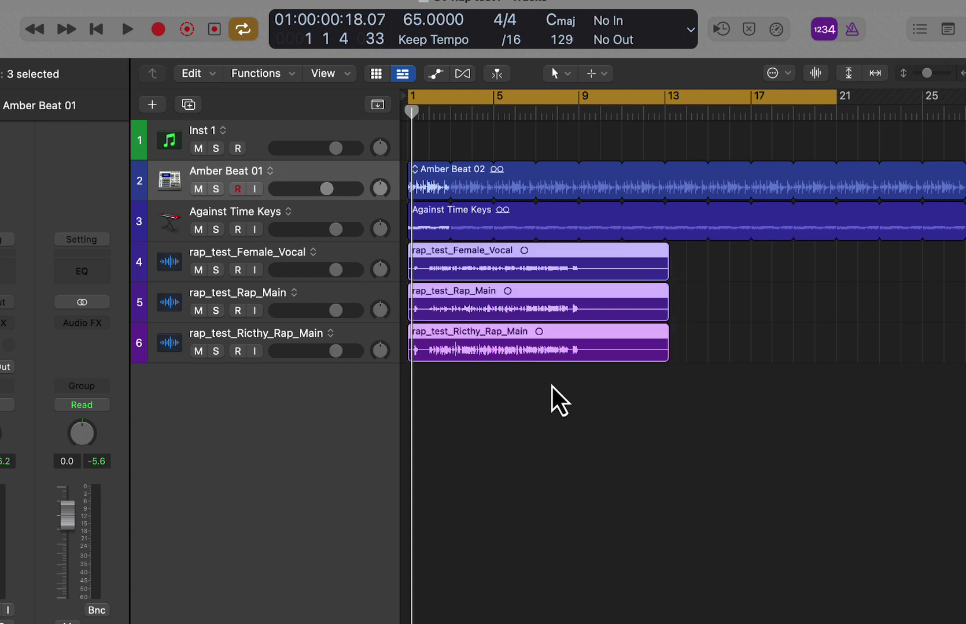
left_click(267, 257)
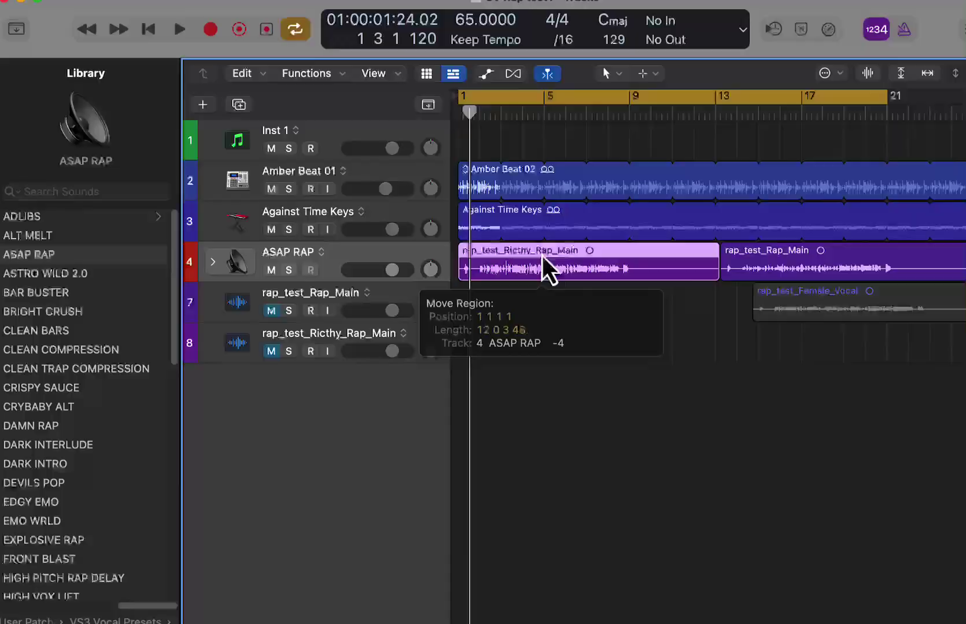
Step: Place the rap_test_Ricthy_Rap_Main region at bar 1 on the ASAP RAP track and start playback
left_click_drag(542, 255, 543, 256)
key("space")
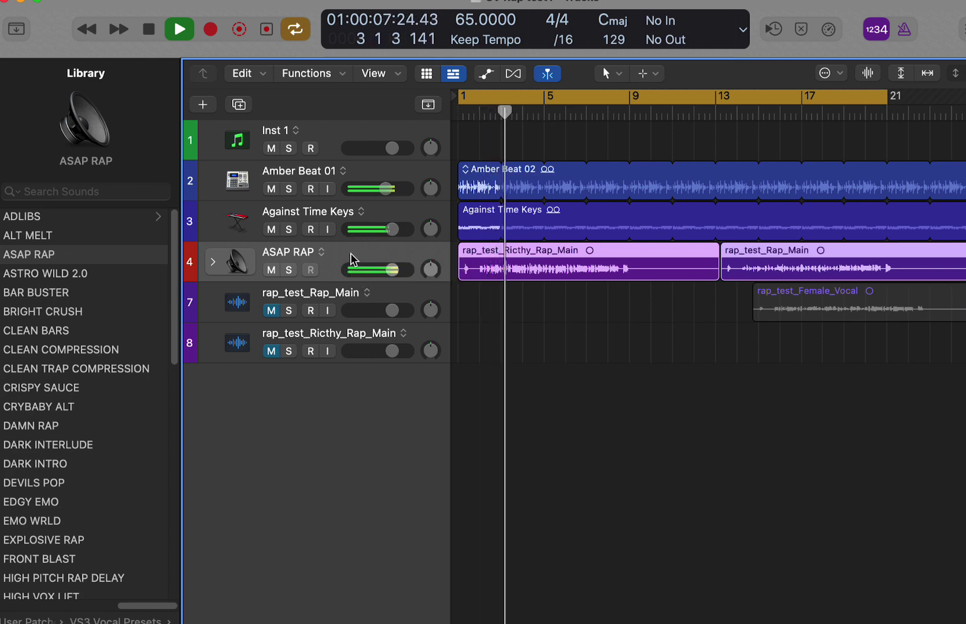
Step: Show the channel strip and set the first Gain plug-in of the ASAP RAP track to +4.5 dB
key("i")
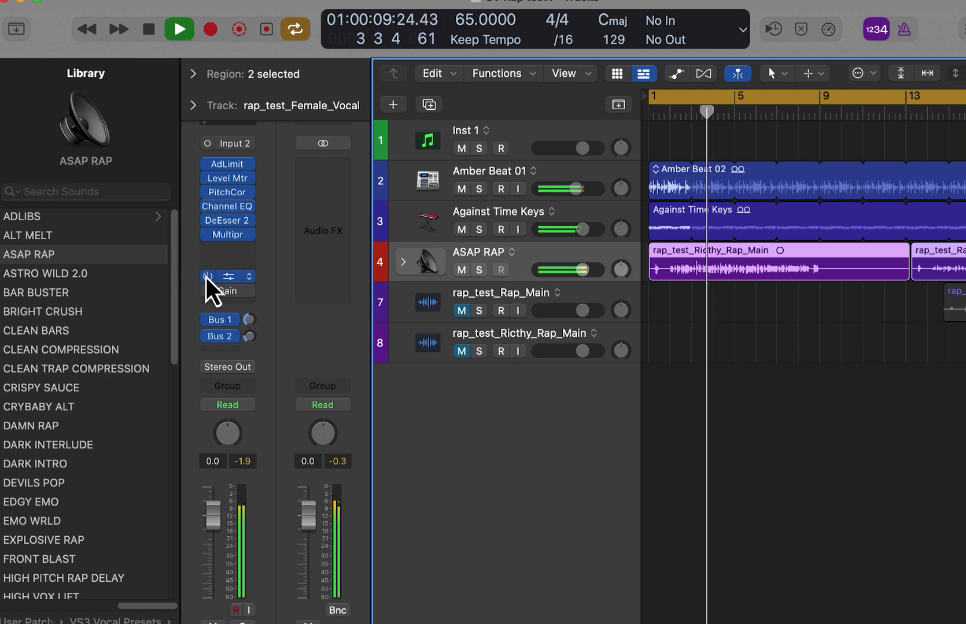
left_click(229, 279)
scroll(338, 346, "up", 6)
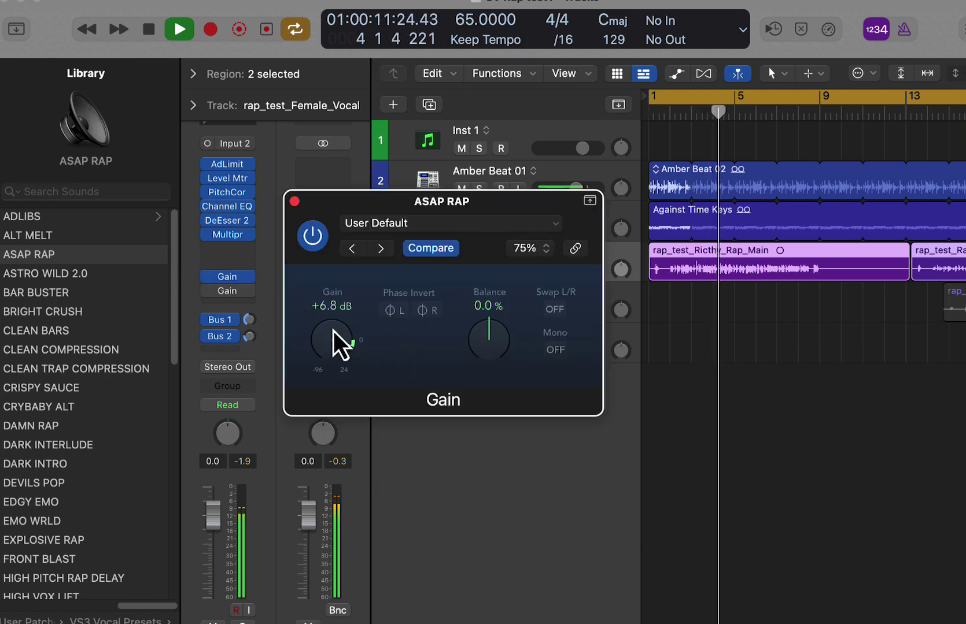
scroll(334, 334, "down", 4)
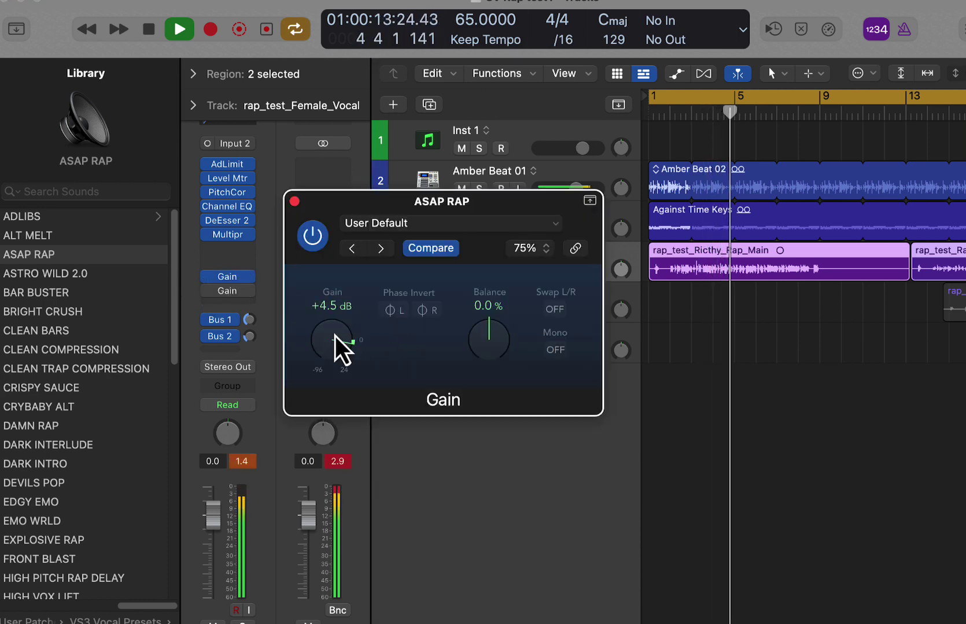
left_click(295, 202)
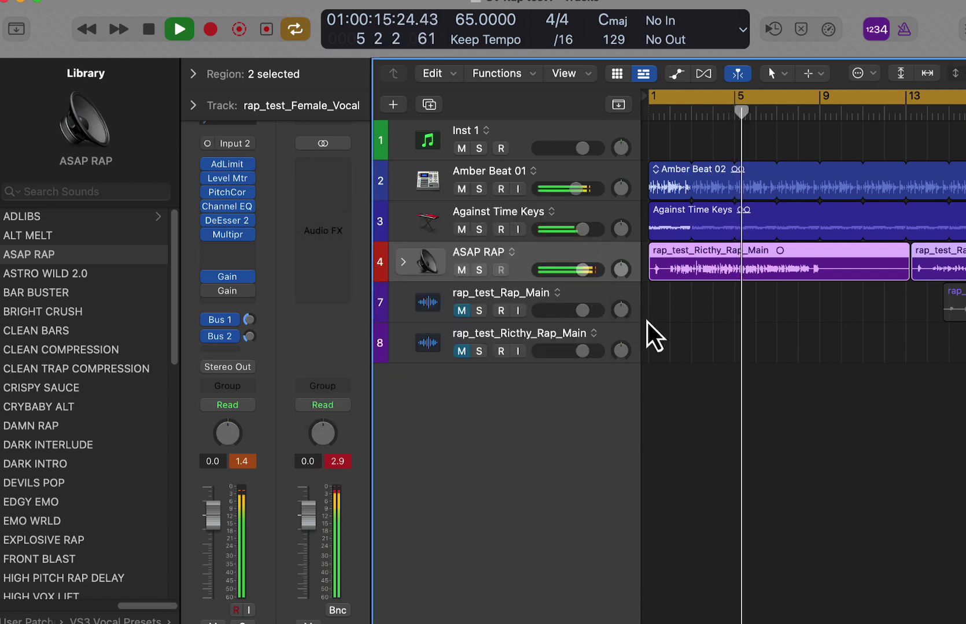
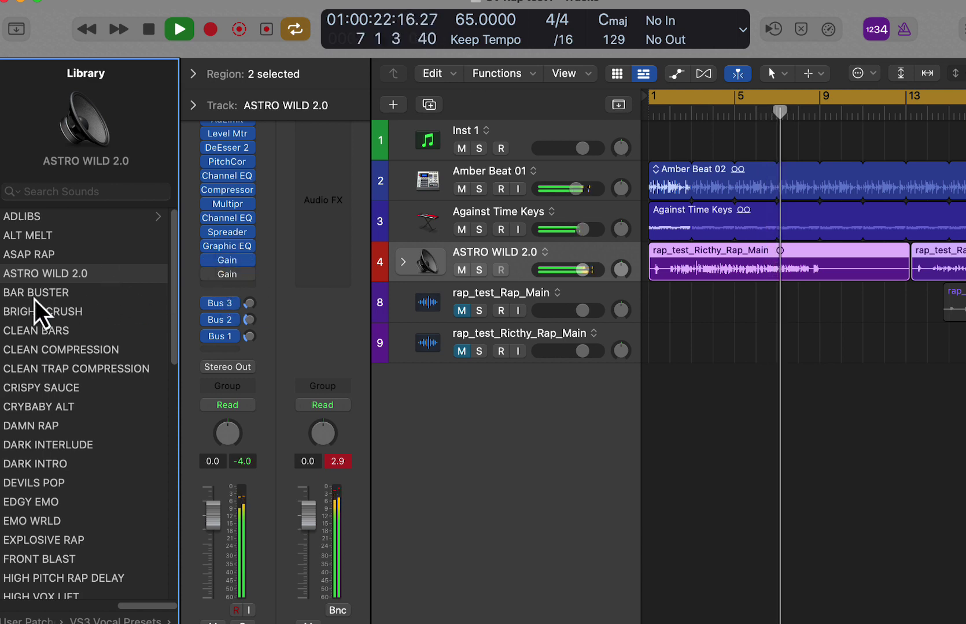
Step: Audition the vocal patches BAR BUSTER, BRIGHT CRUSH, CLEAN BARS, CLEAN COMPRESSION and CRYBABY ALT, and restart playback from bar 1
left_click(15, 294)
left_click(60, 316)
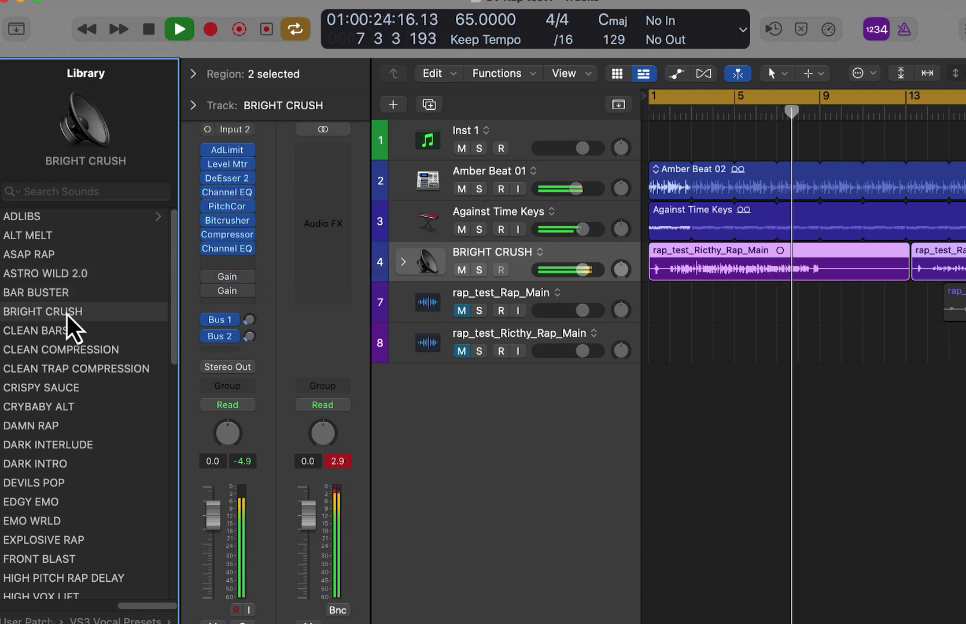
left_click(74, 334)
left_click(78, 350)
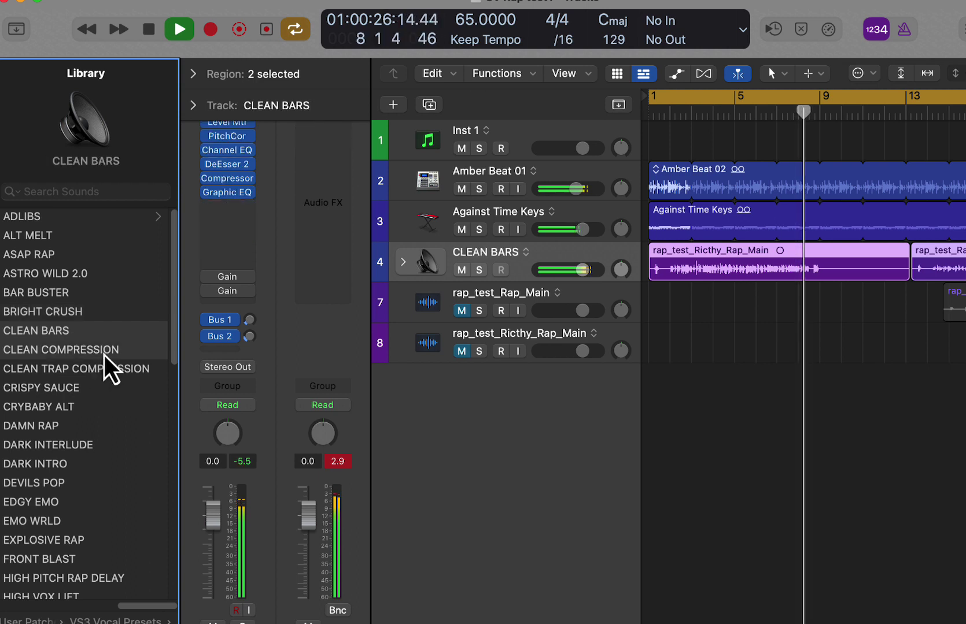
left_click(84, 405)
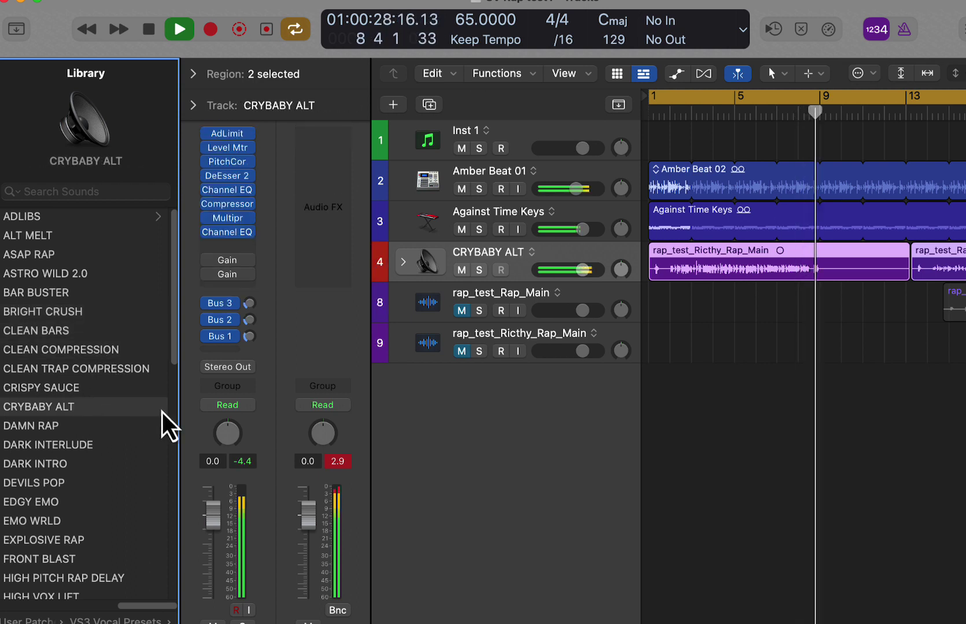
key("Return")
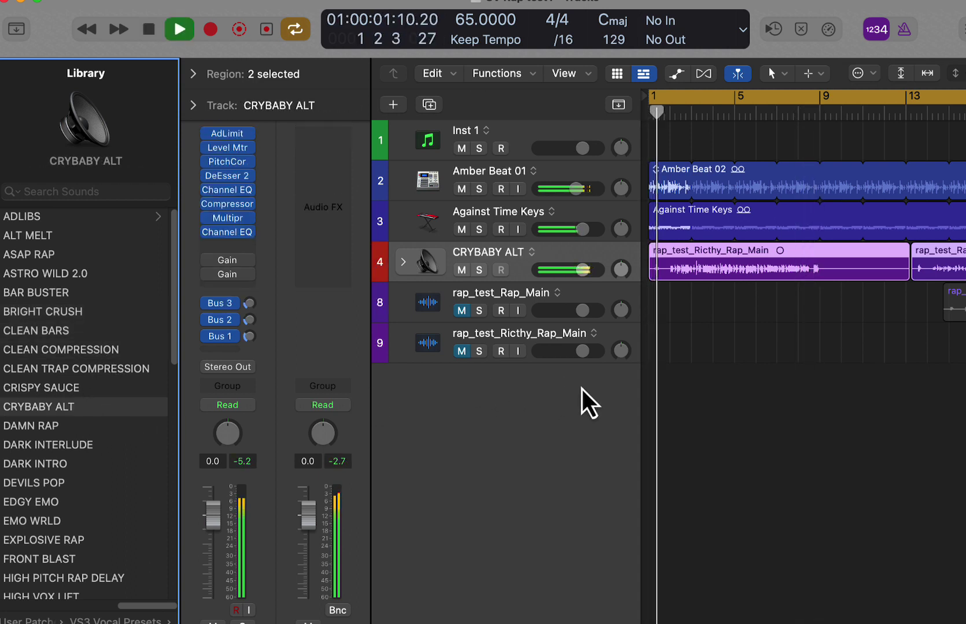
Step: Set the cycle range from bar 3 to bar 13 and play it
left_click(688, 96)
key("space")
left_click_drag(692, 102, 888, 167)
key("space")
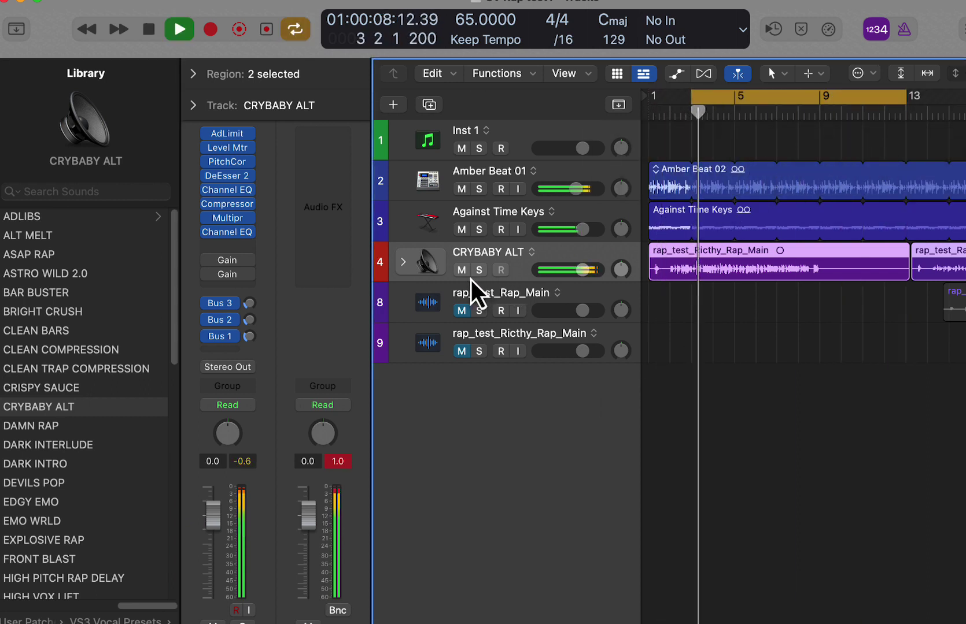
Step: Load the DAMN RAP patch on the vocal track, set its first Gain plug-in to +12.4 dB, and stop playback
left_click(74, 433)
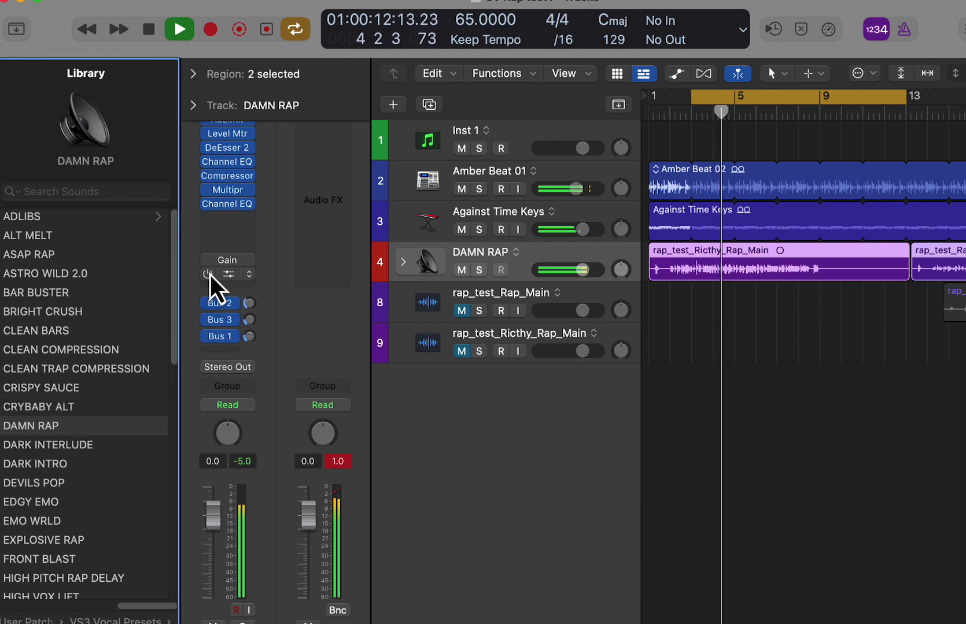
left_click(234, 247)
left_click(230, 260)
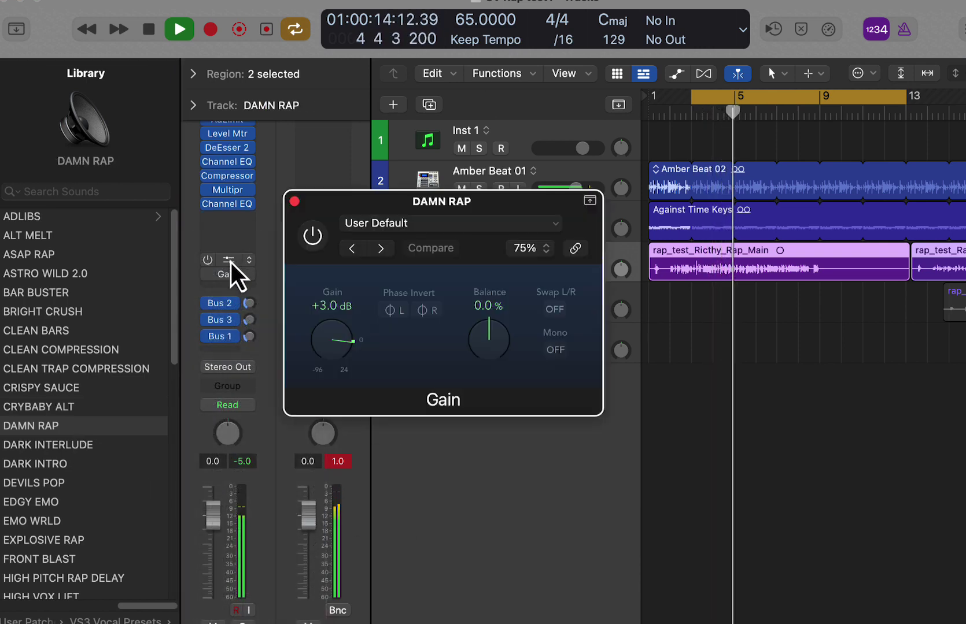
left_click_drag(334, 344, 333, 315)
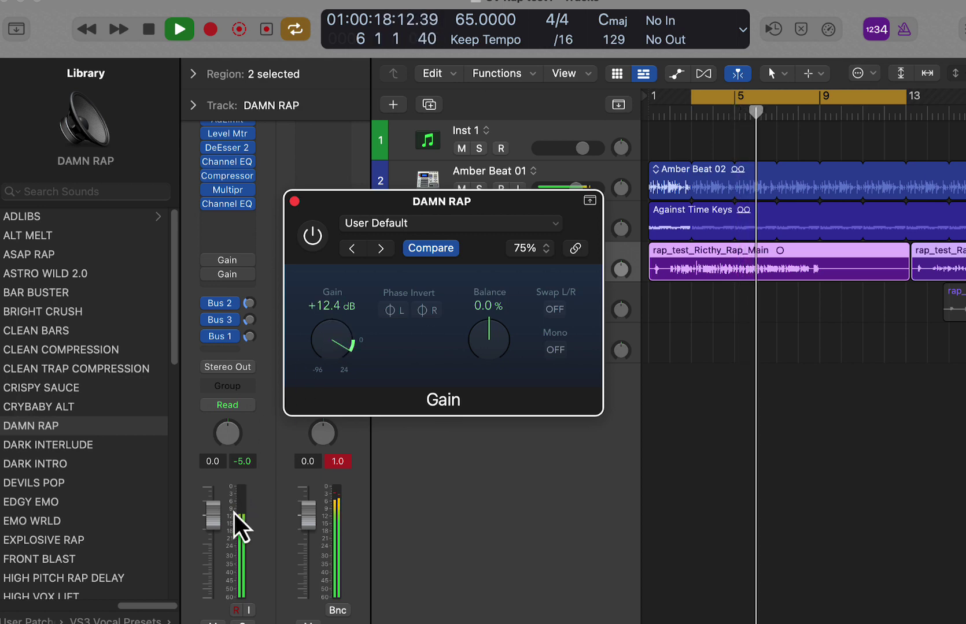
left_click(244, 370)
left_click(294, 200)
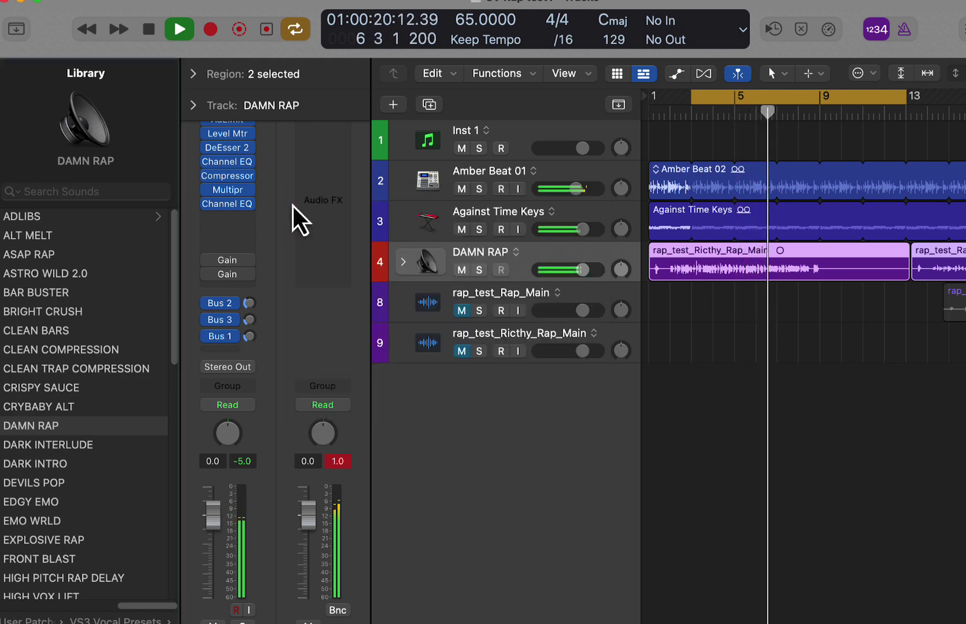
key("space")
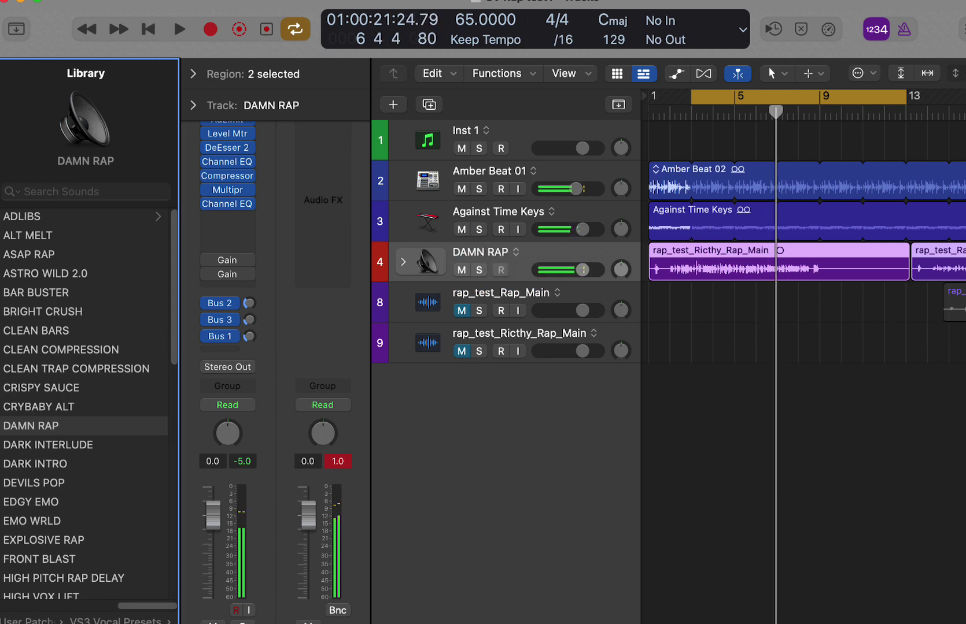
Step: Line up the three vocal regions at bar 1 on separate tracks and play them together from bar 3
left_click_drag(704, 266, 642, 314)
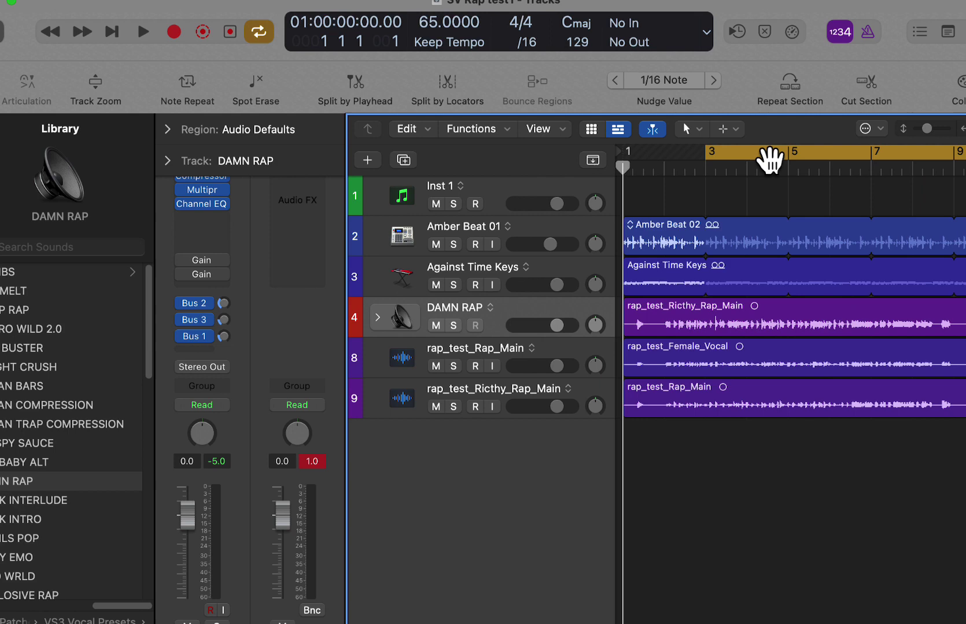
key("space")
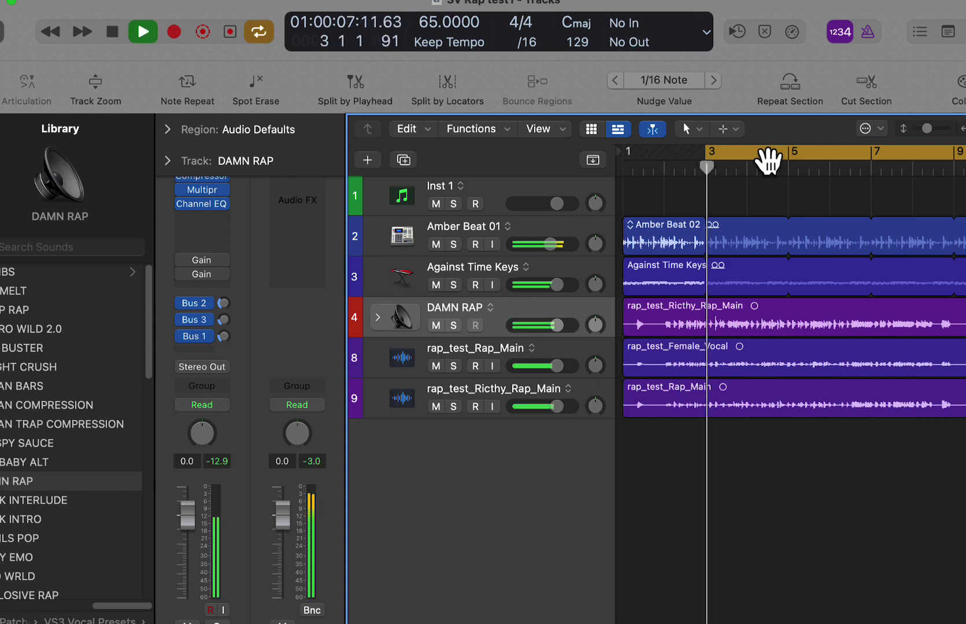
Step: Solo and unsolo the rap_test_Ricthy_Rap_Main track, and move it above the rap_test_Rap_Main track
left_click(454, 406)
left_click(454, 407)
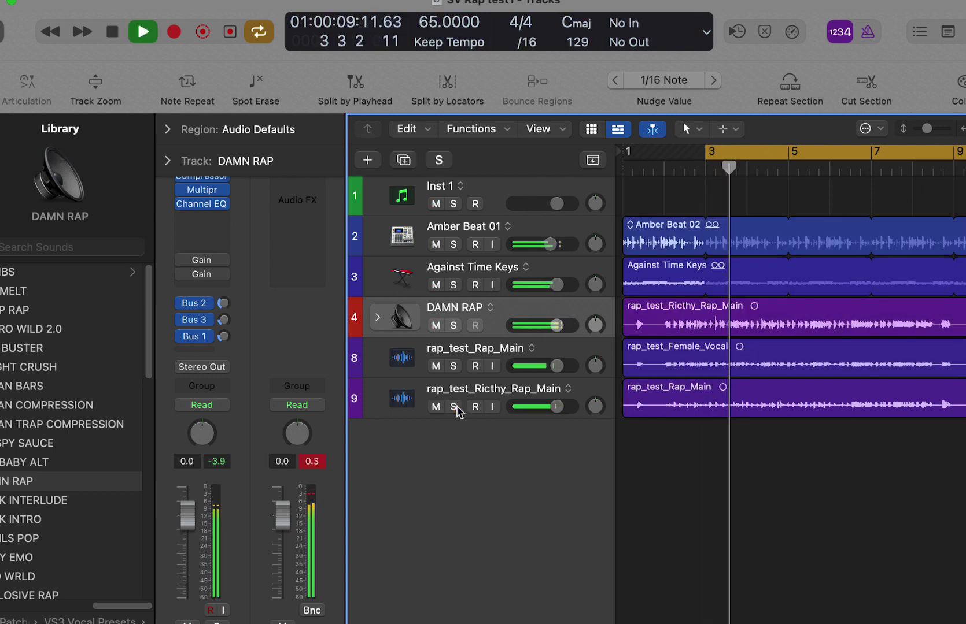
left_click_drag(507, 402, 502, 360)
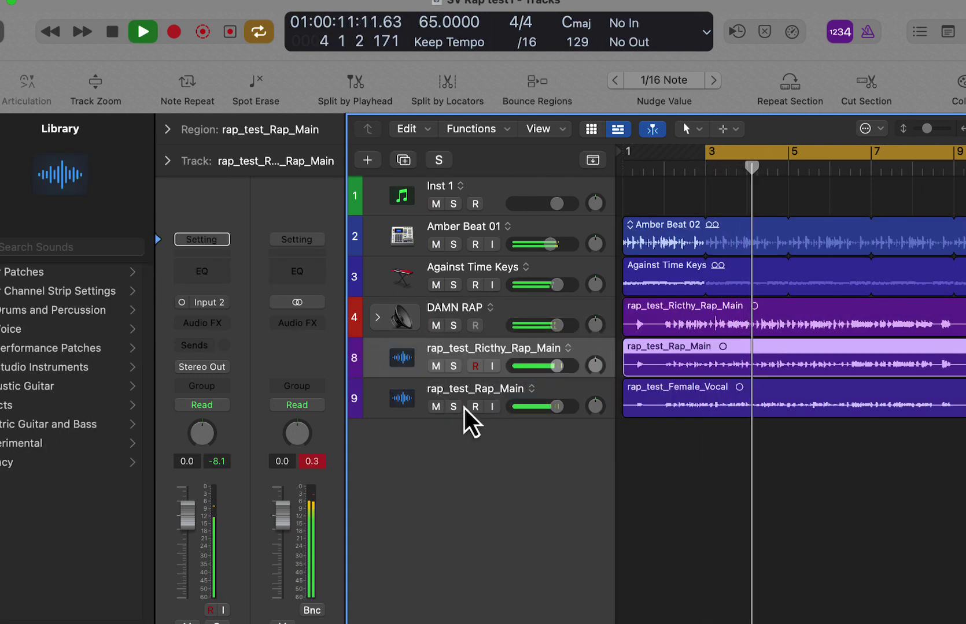
Step: Lower the volume of the rap_test_Rap_Main track to -4.9 dB and mute the track
left_click(464, 409)
left_click(454, 406)
left_click(454, 407)
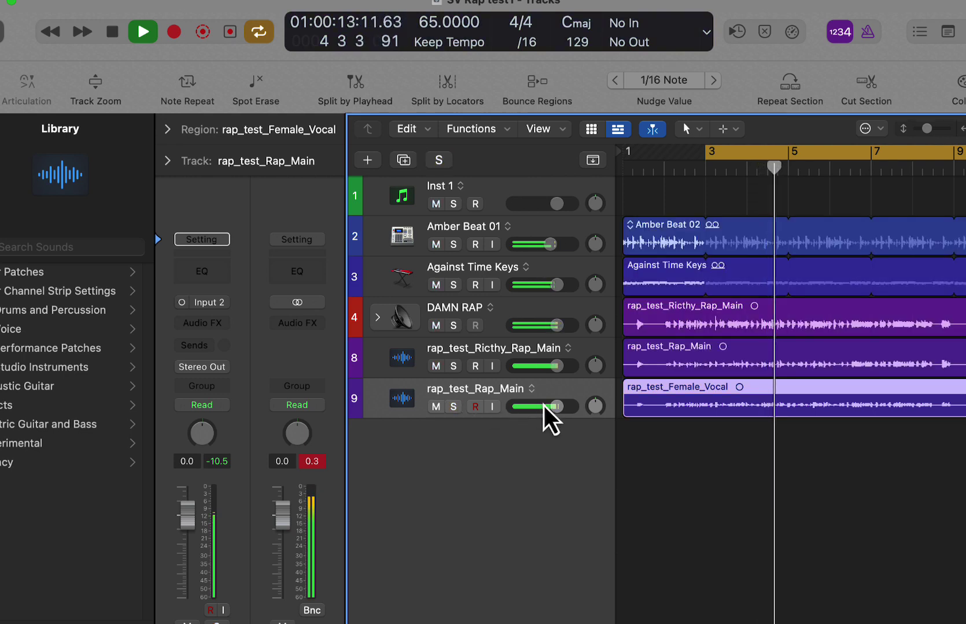
left_click_drag(543, 408, 532, 408)
left_click(436, 406)
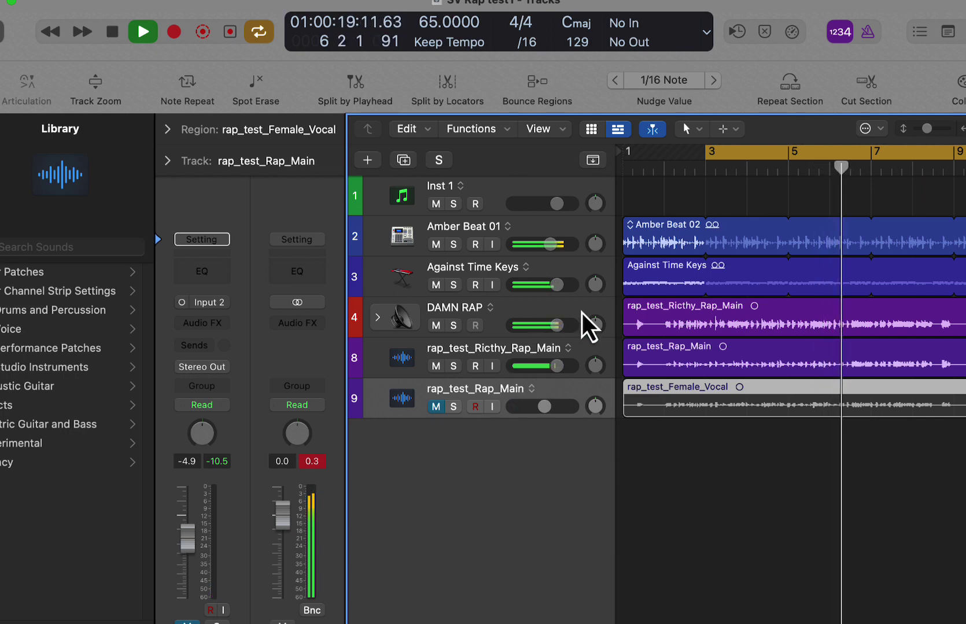
Step: Replay the mix from bar 3, select the rap_test_Ricthy_Rap_Main track, and stop playback
key("space")
key("space")
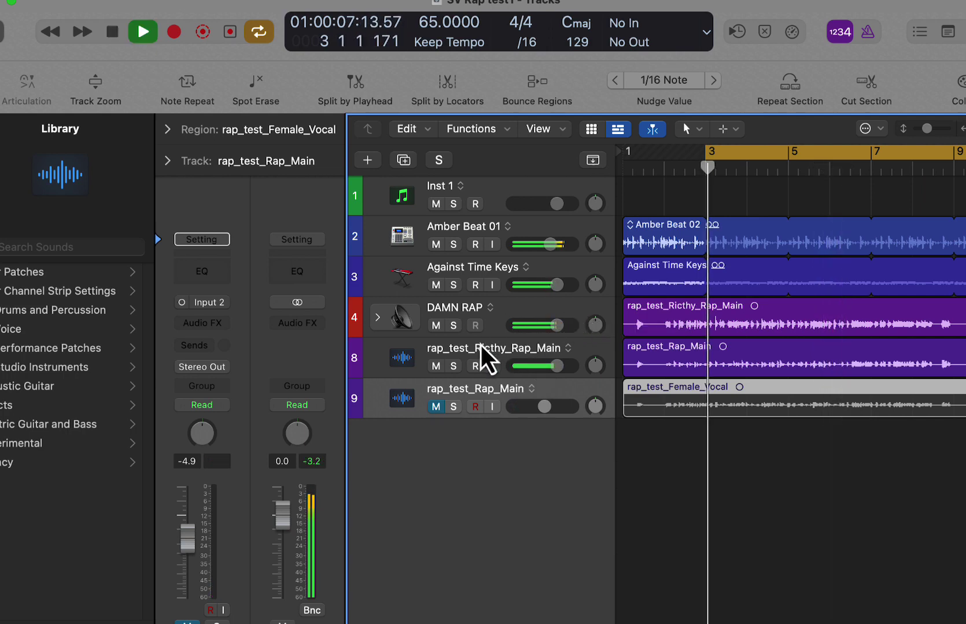
left_click(510, 350)
key("space")
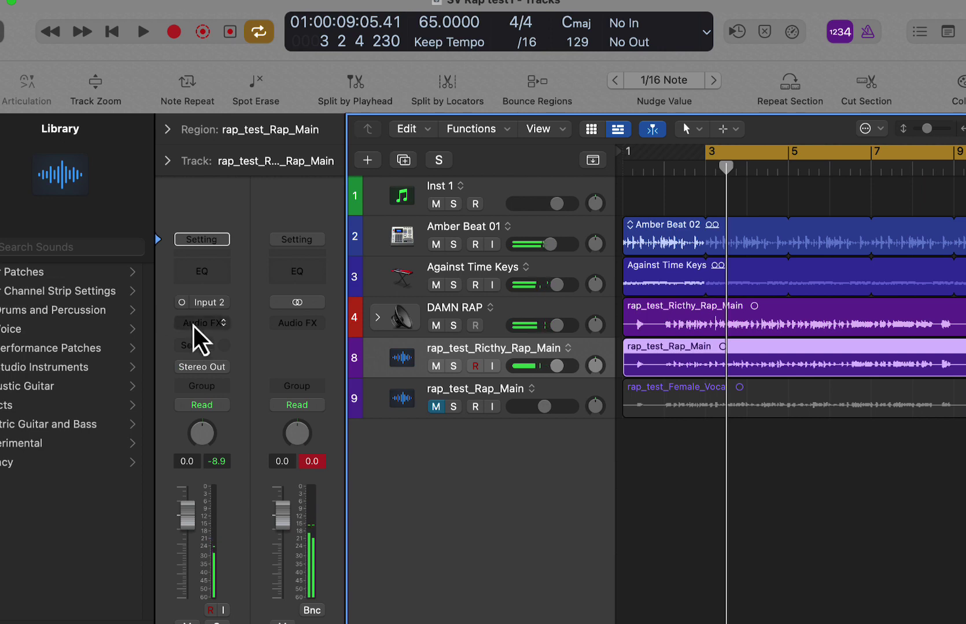
Step: Add the CLA Vocals and CLA Epic audio effects to the rap_test_Ricthy_Rap_Main track
left_click(217, 322)
left_click(255, 290)
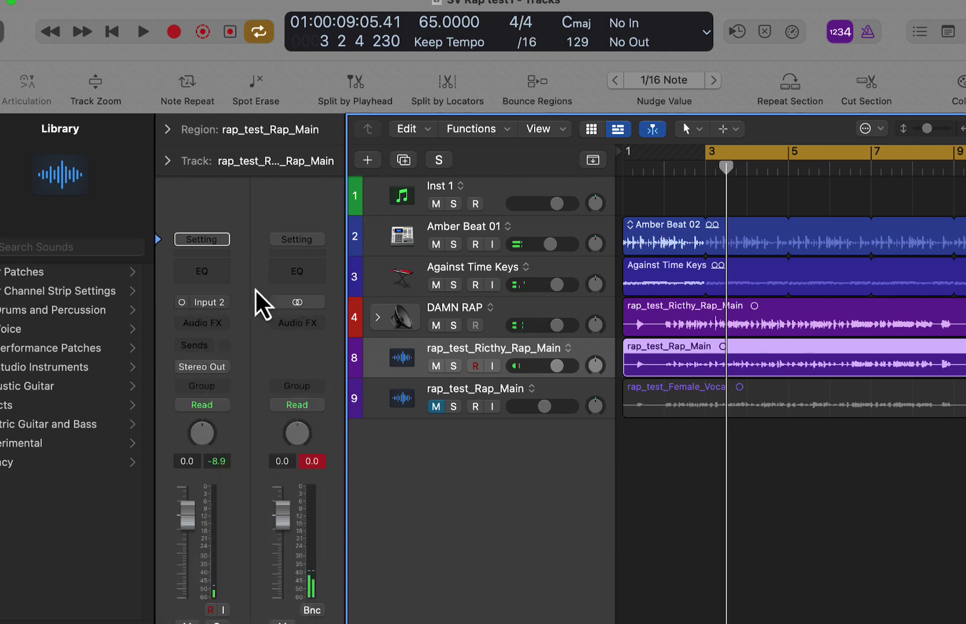
left_click(208, 322)
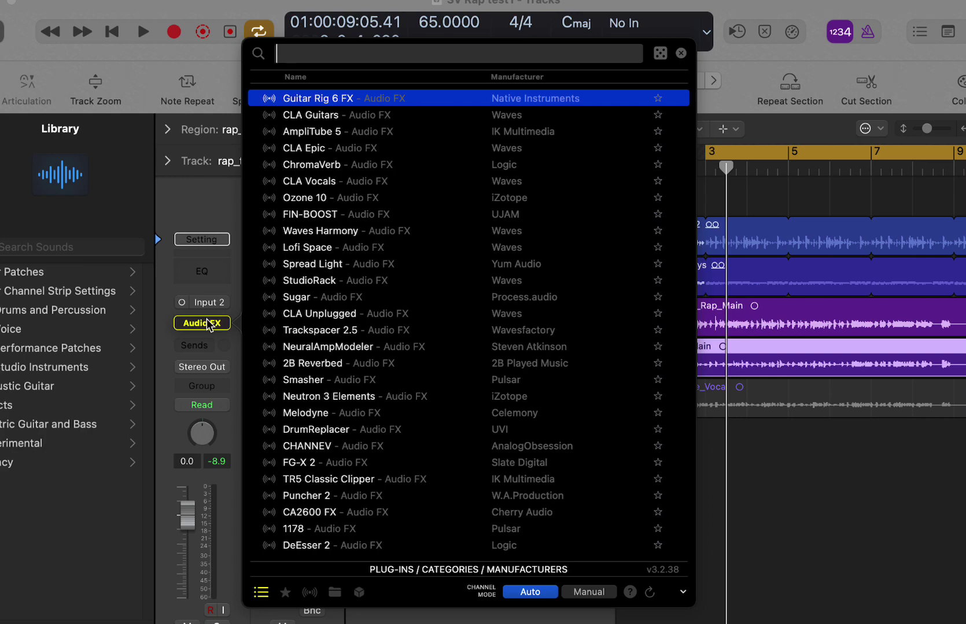
type("cla")
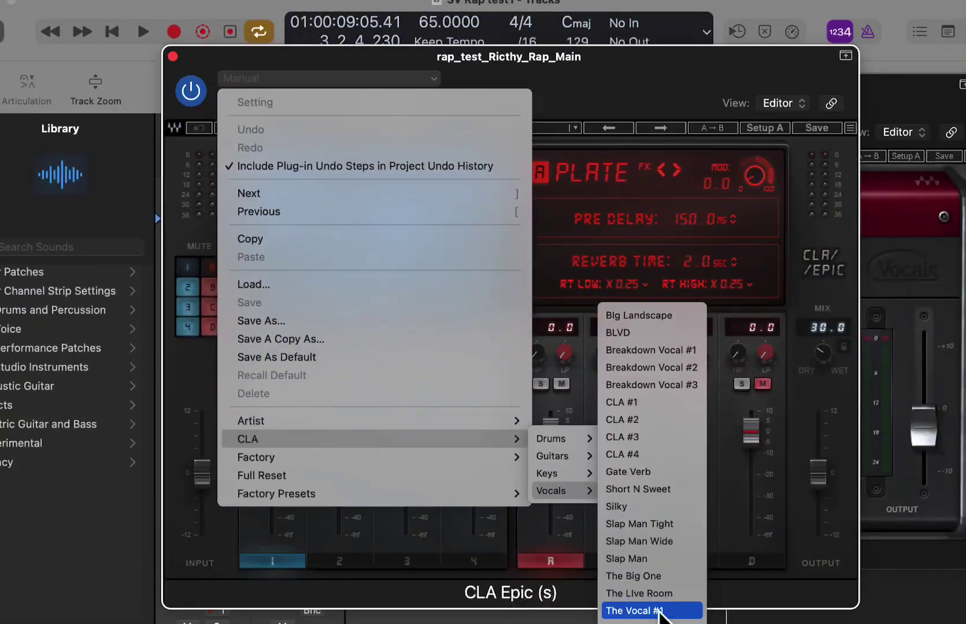
Step: Load the vocal preset The Vocal #1 in CLA Epic, play the mix, and move the plug-in windows off the track list
left_click(662, 613)
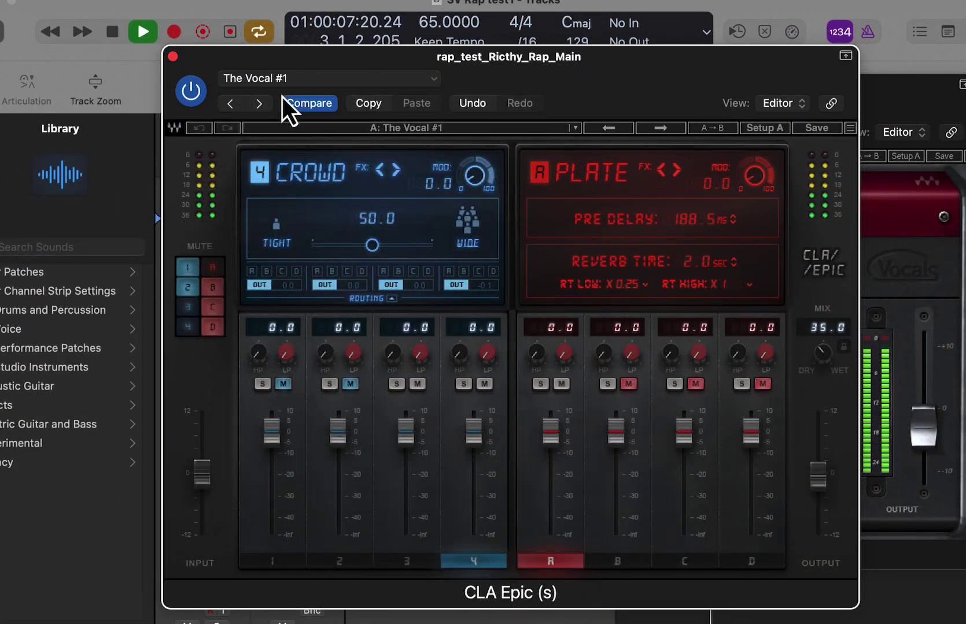
left_click_drag(282, 96, 753, 438)
left_click(379, 87)
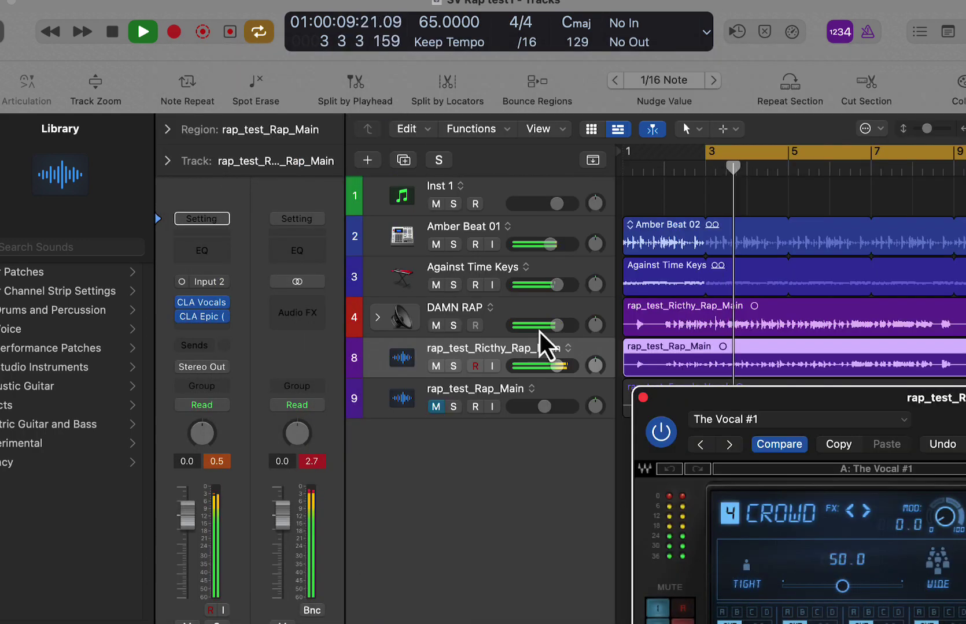
Step: Audition the processed vocal against the full mix by toggling solo on the rap_test_Ricthy_Rap_Main and DAMN RAP tracks during playback
left_click(453, 366)
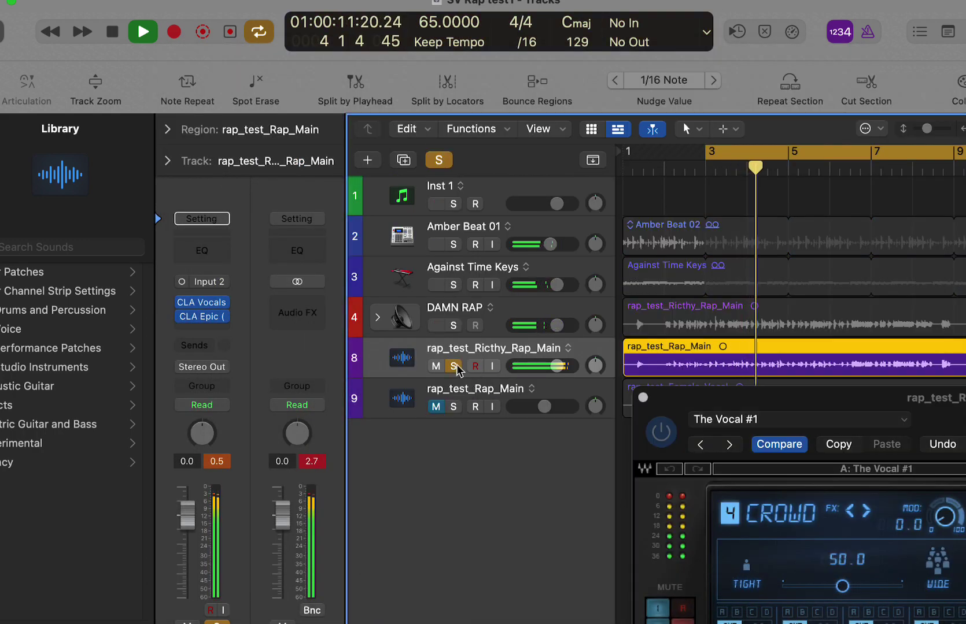
left_click(454, 366)
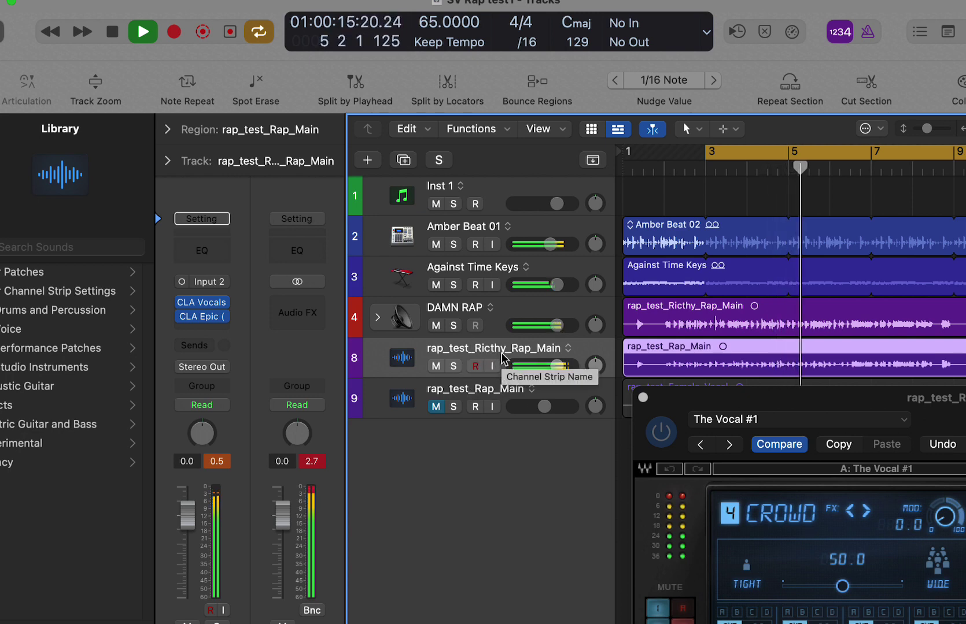
left_click(454, 326)
left_click(454, 325)
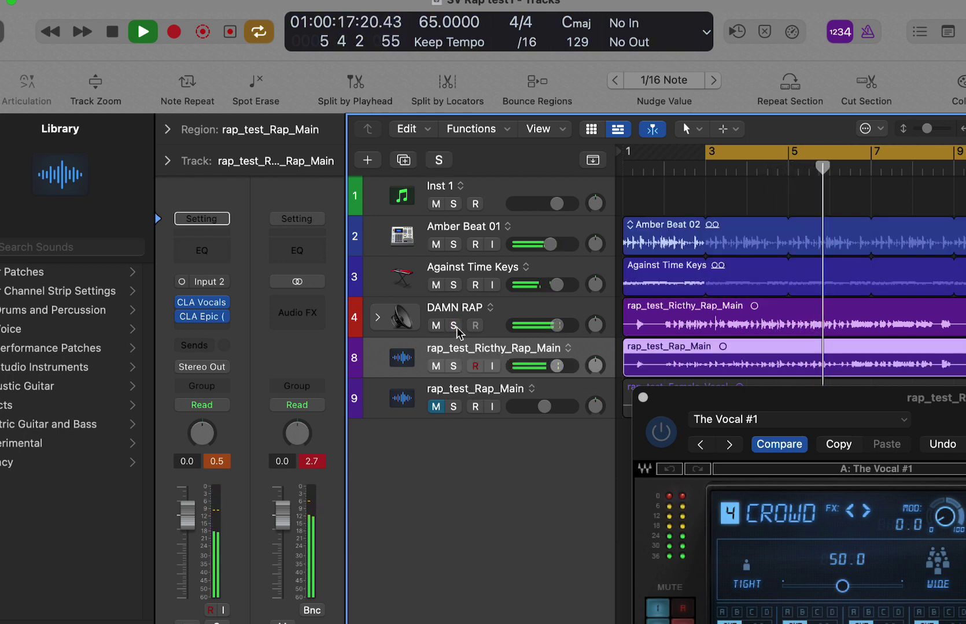
left_click(454, 366)
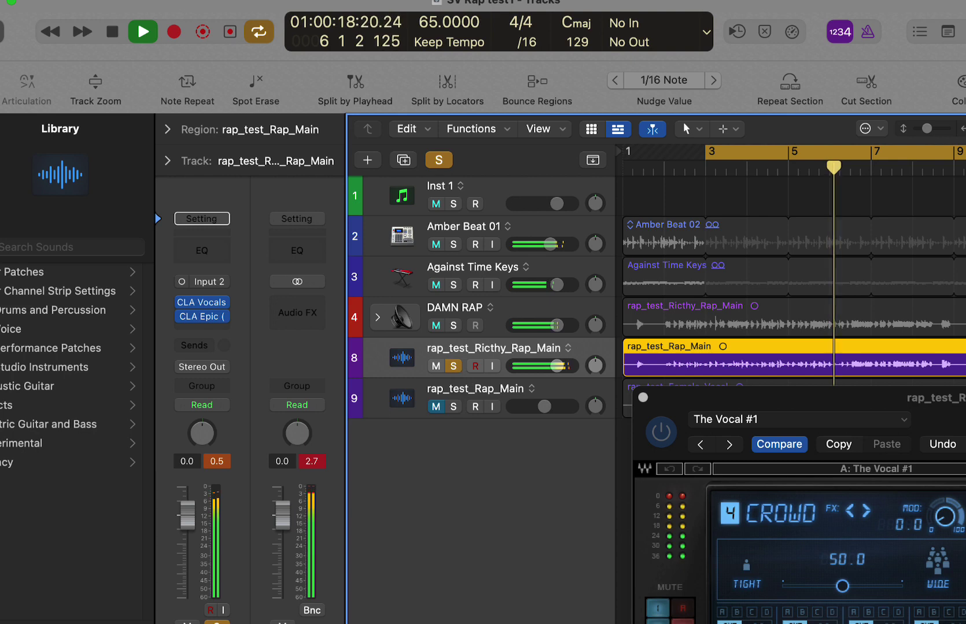
left_click(454, 366)
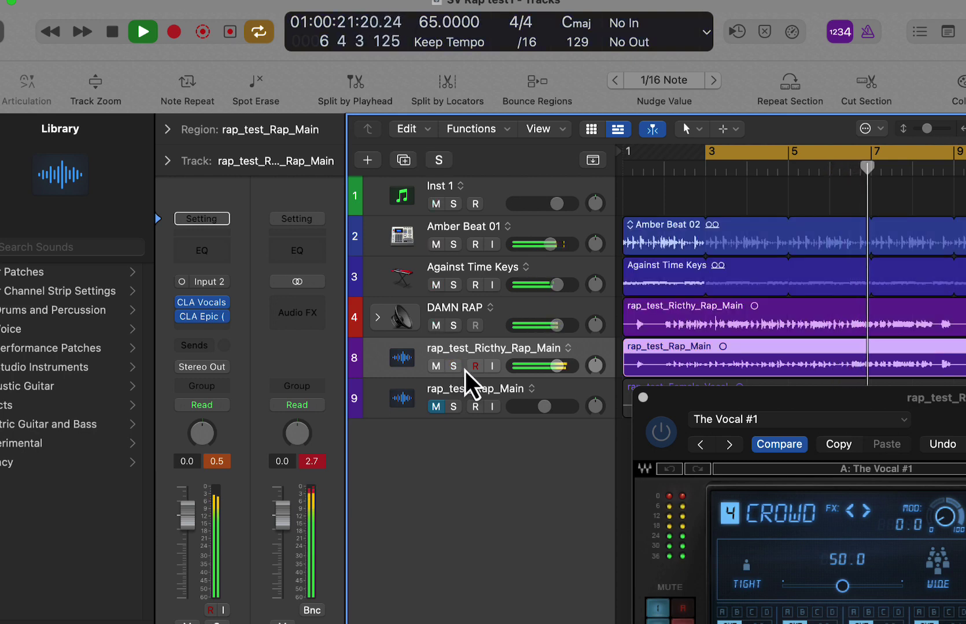
Step: Lower the volume of the rap_test_Ricthy_Rap_Main track to -2.7 dB, then solo the DAMN RAP track and stop playback
left_click_drag(555, 366, 541, 366)
left_click(436, 407)
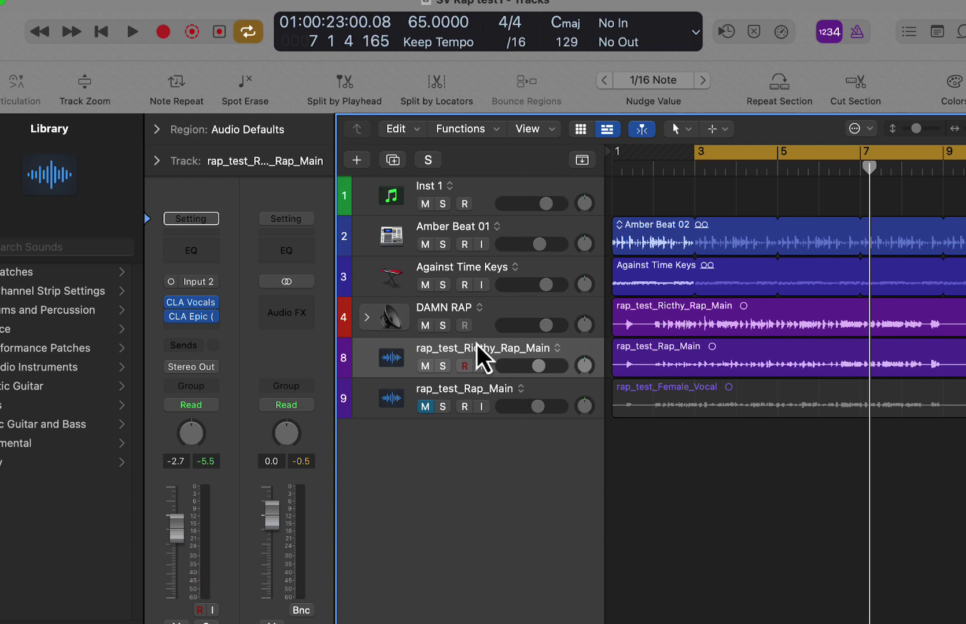
left_click(443, 325)
key("space")
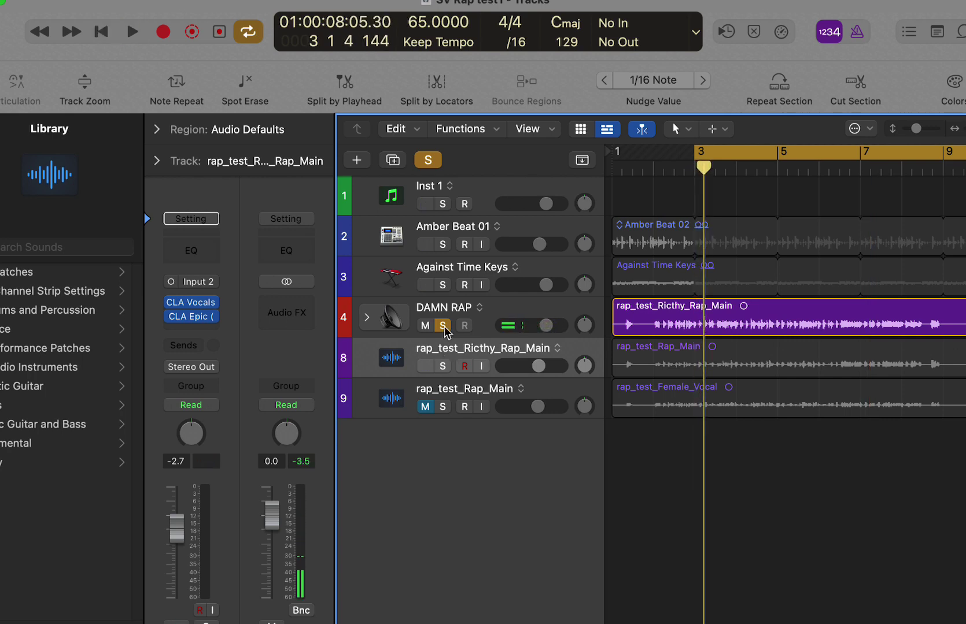
Step: Switch to Synthesizer V Studio Pro and show the notes of the Rap Main track, then those of the Ricthy Rap Main track
left_click_drag(115, 4, 345, 11)
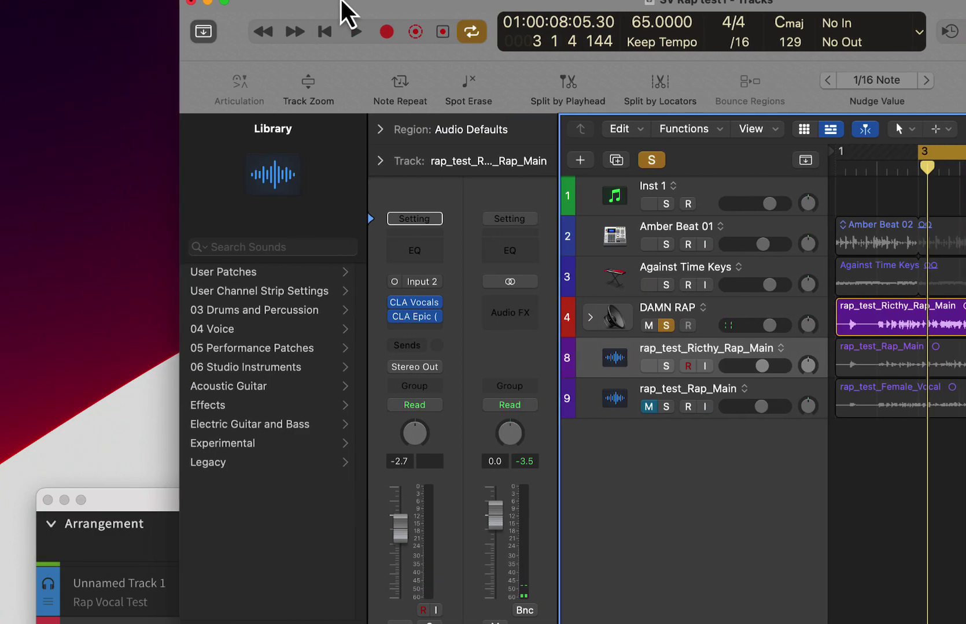
left_click(139, 523)
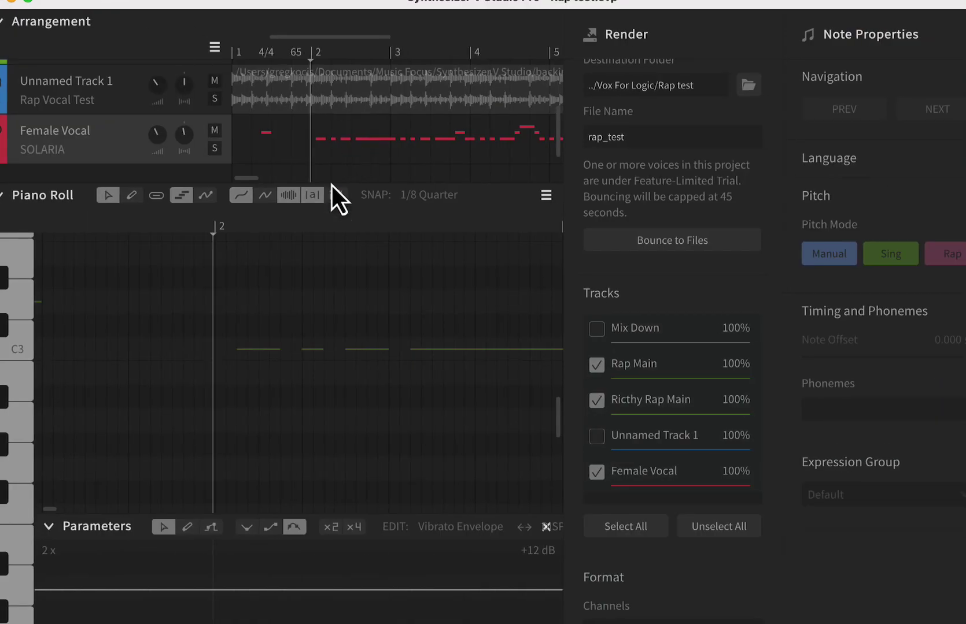
scroll(314, 153, "up", 3)
left_click(103, 84)
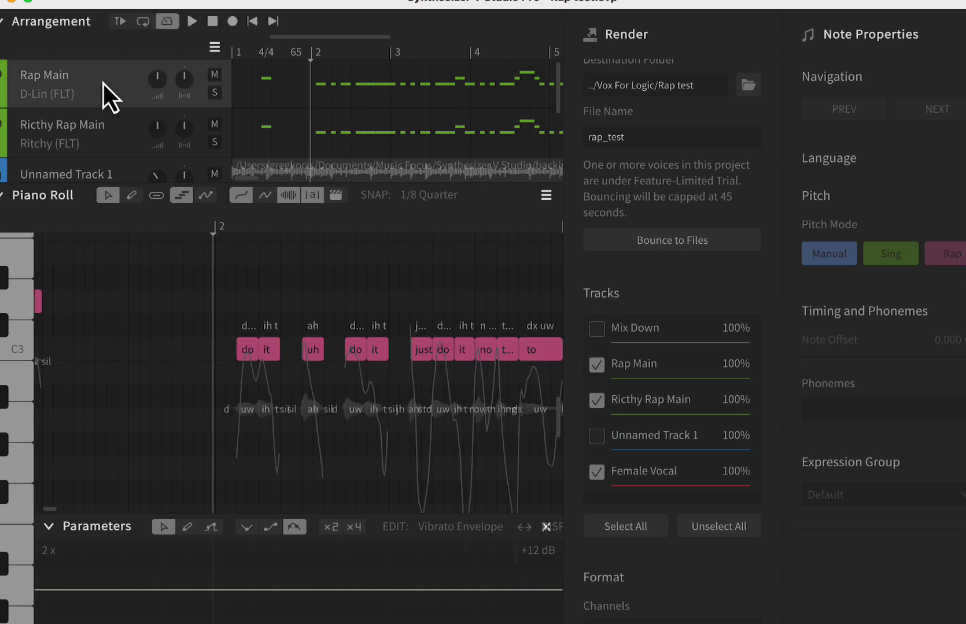
left_click(104, 135)
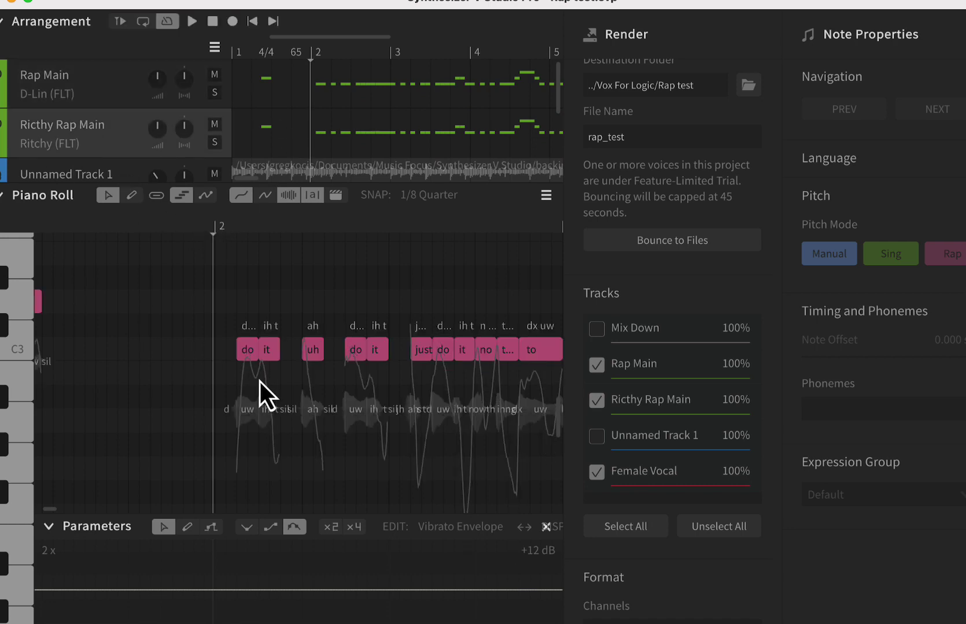